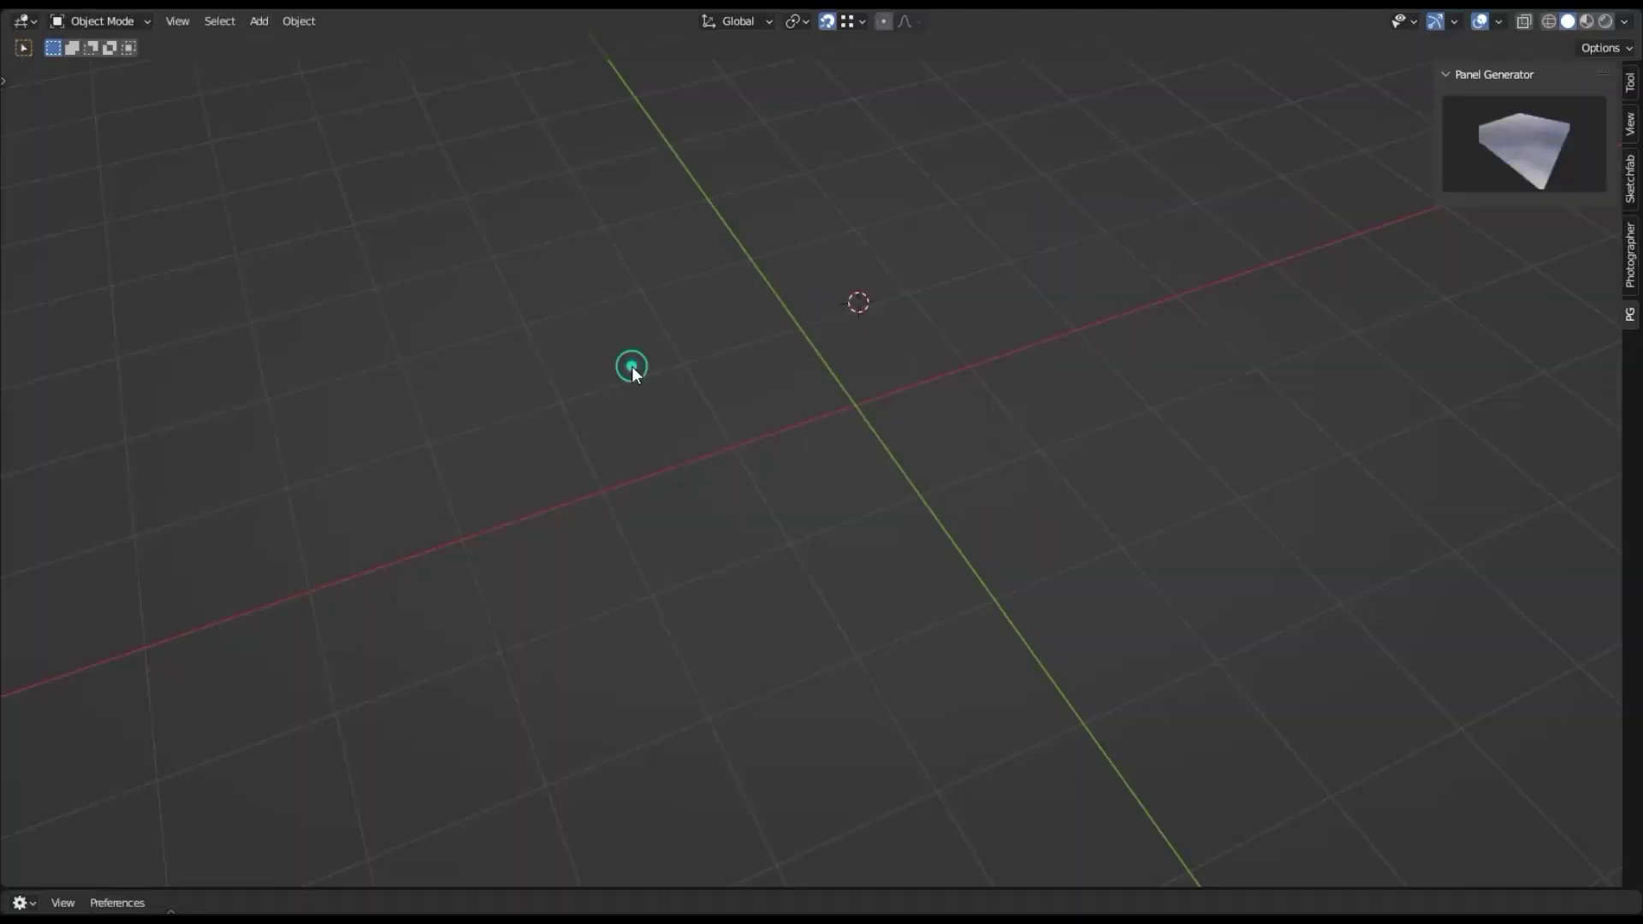
Add a plane to the empty scene, scale it and move it into place
left_click(990, 359)
key("s")
left_click(1027, 477)
key("g")
left_click(1026, 477)
Apply a piped Panel Generator preset to the plane and set Subd2 to 2
left_click(1523, 141)
left_click(1357, 245)
left_click(1512, 252)
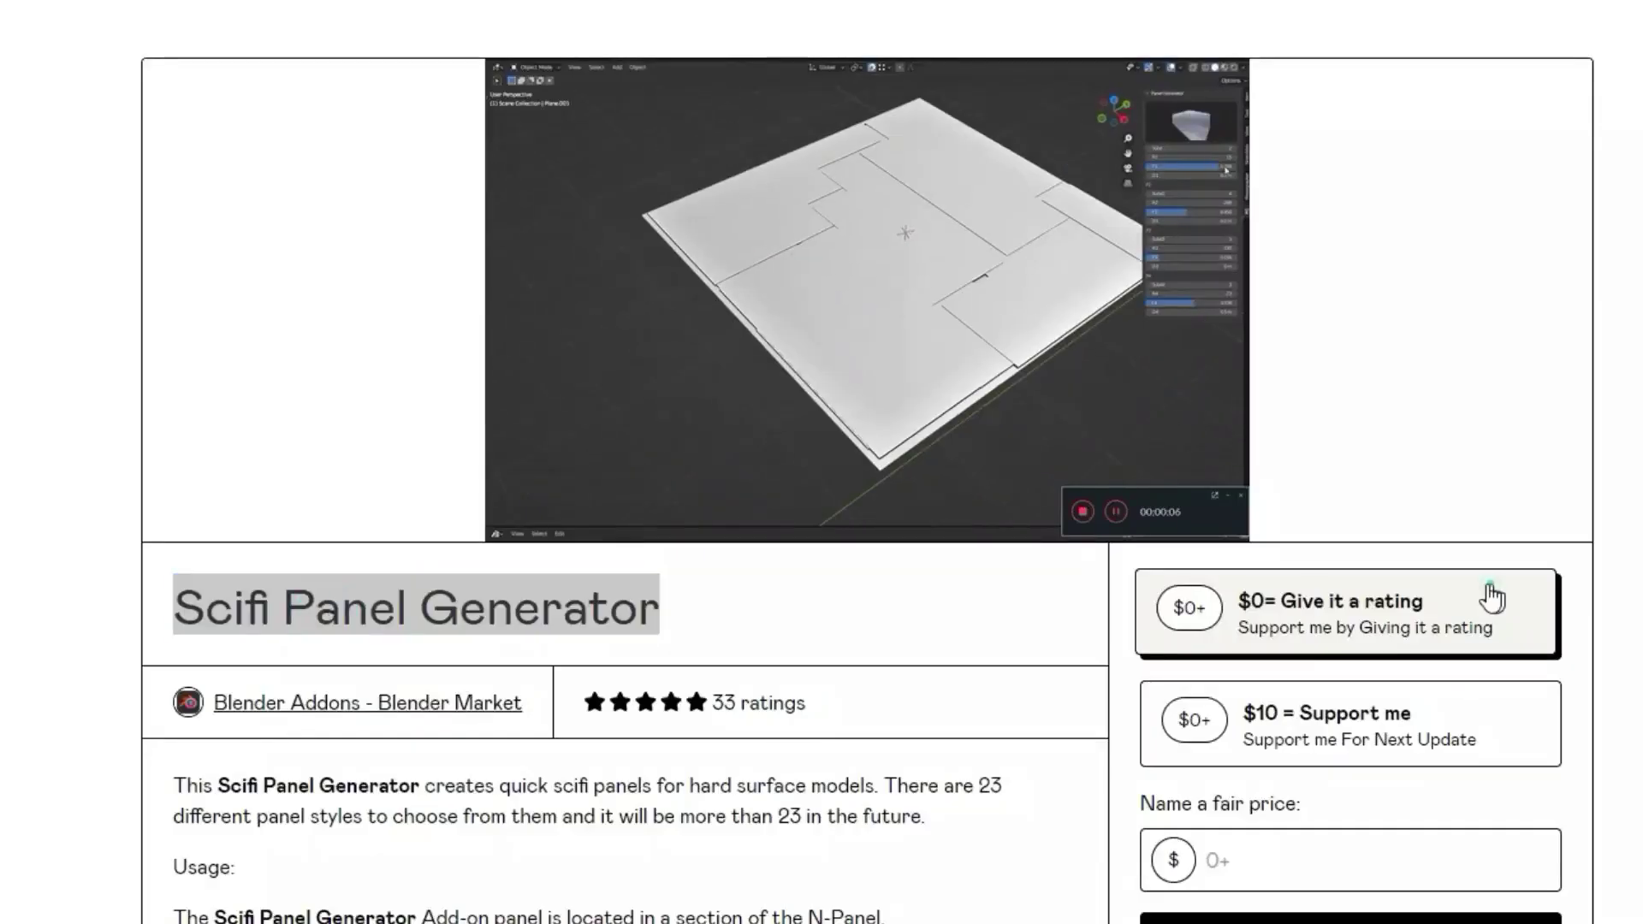
left_click(1629, 693)
scroll(1477, 248, "down", 6)
scroll(625, 514, "down", 20)
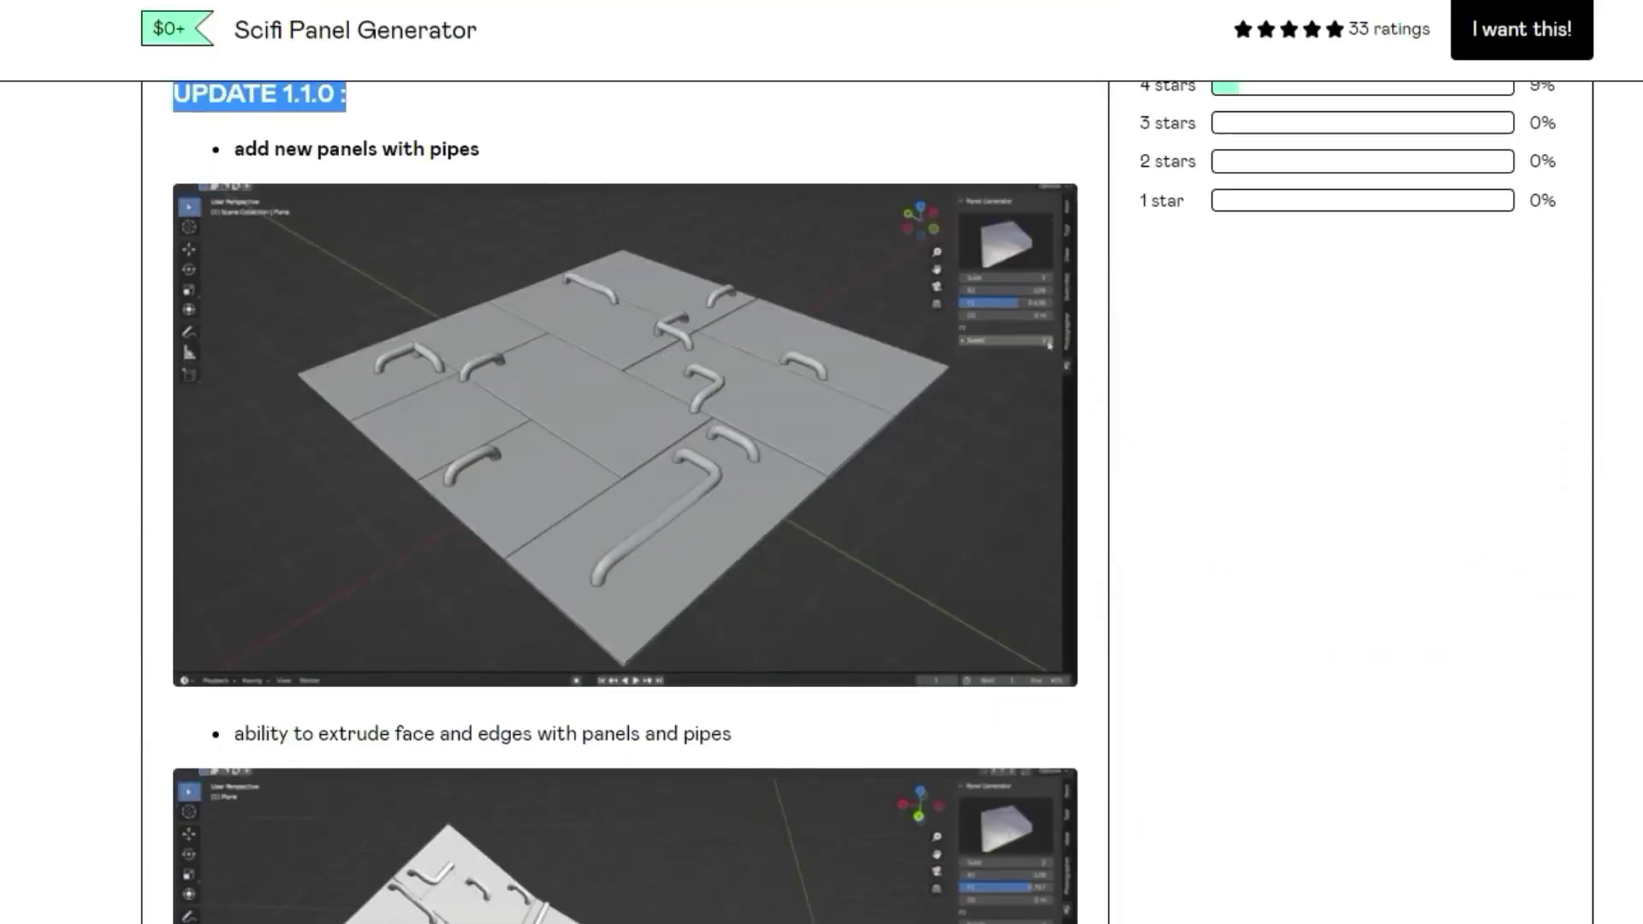
scroll(625, 514, "down", 15)
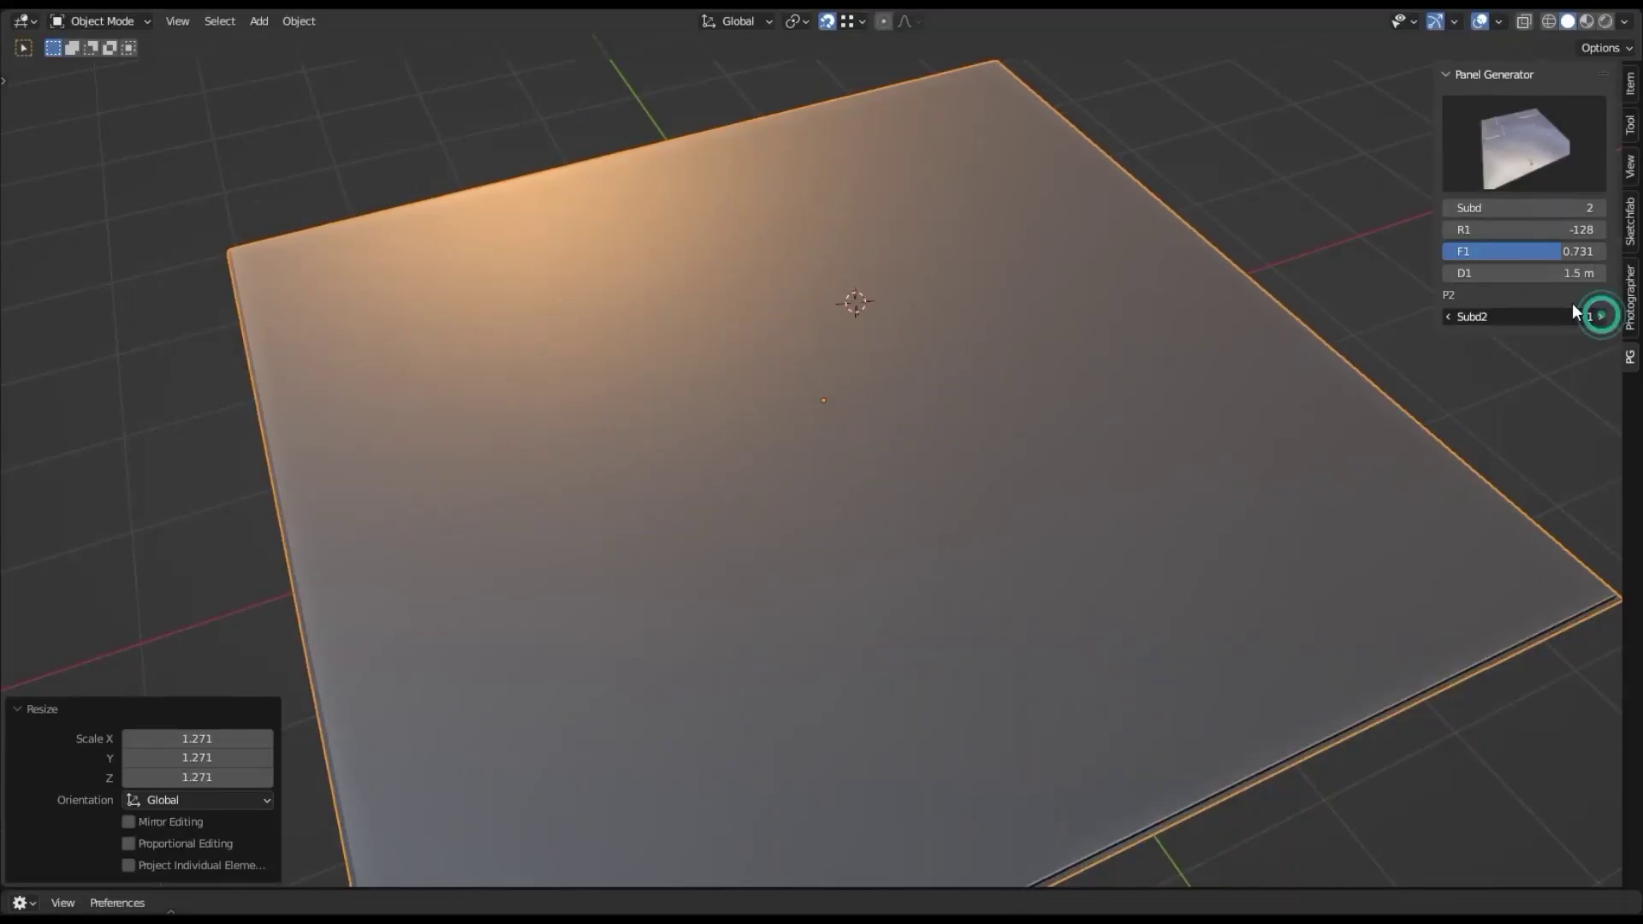
left_click(1600, 316)
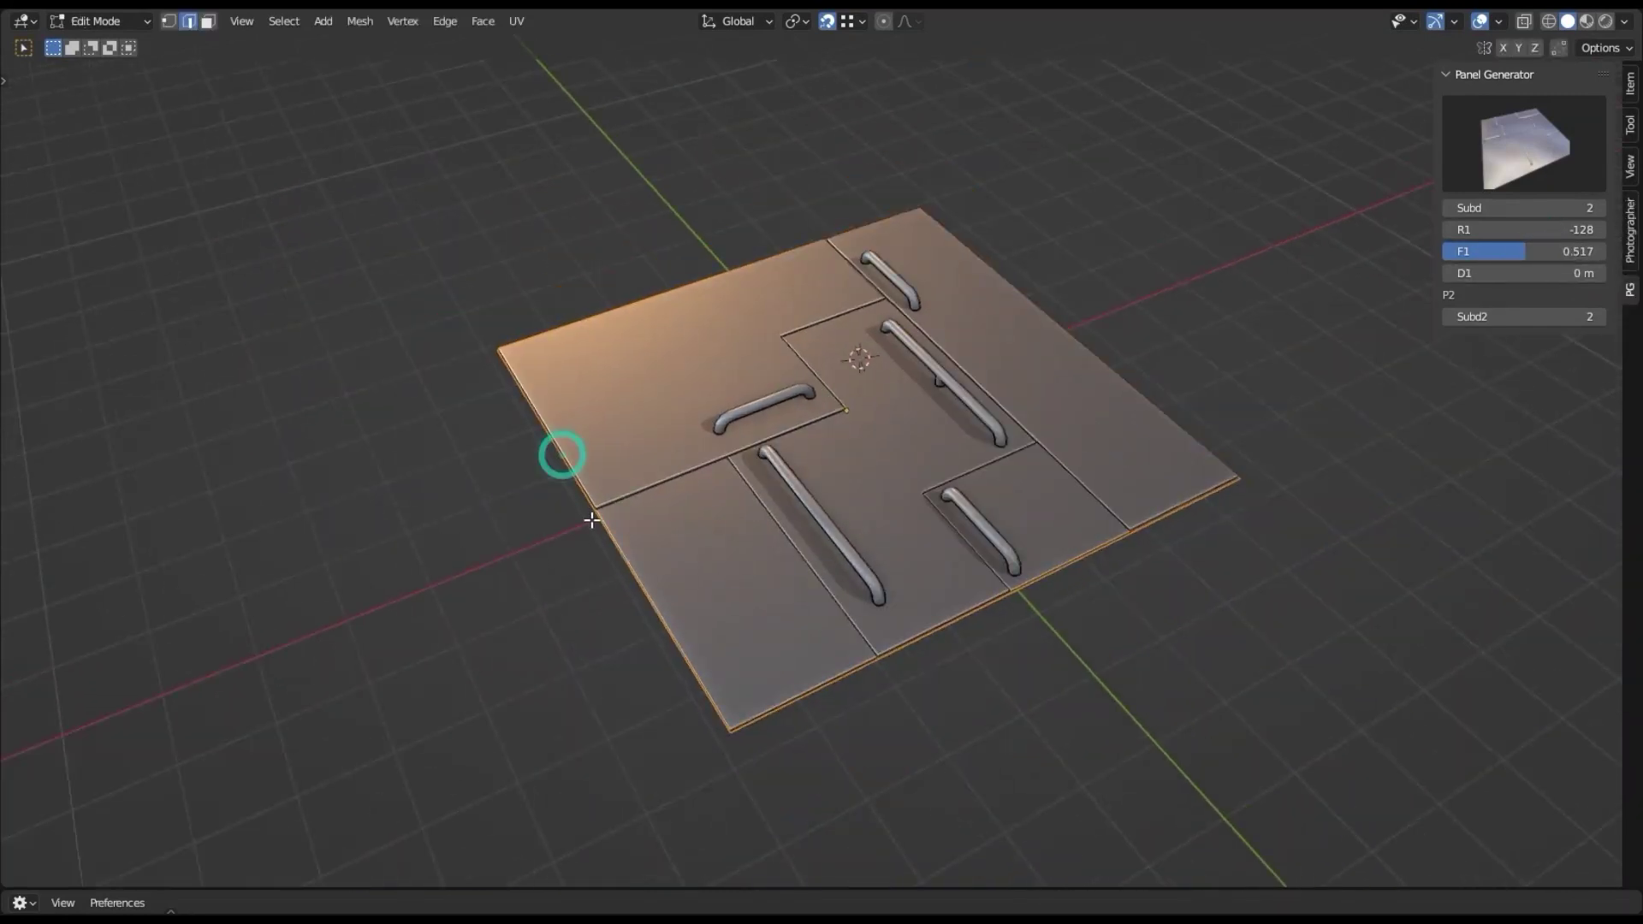
Extrude the paneled plane's left and right edges upward into walls
key("e")
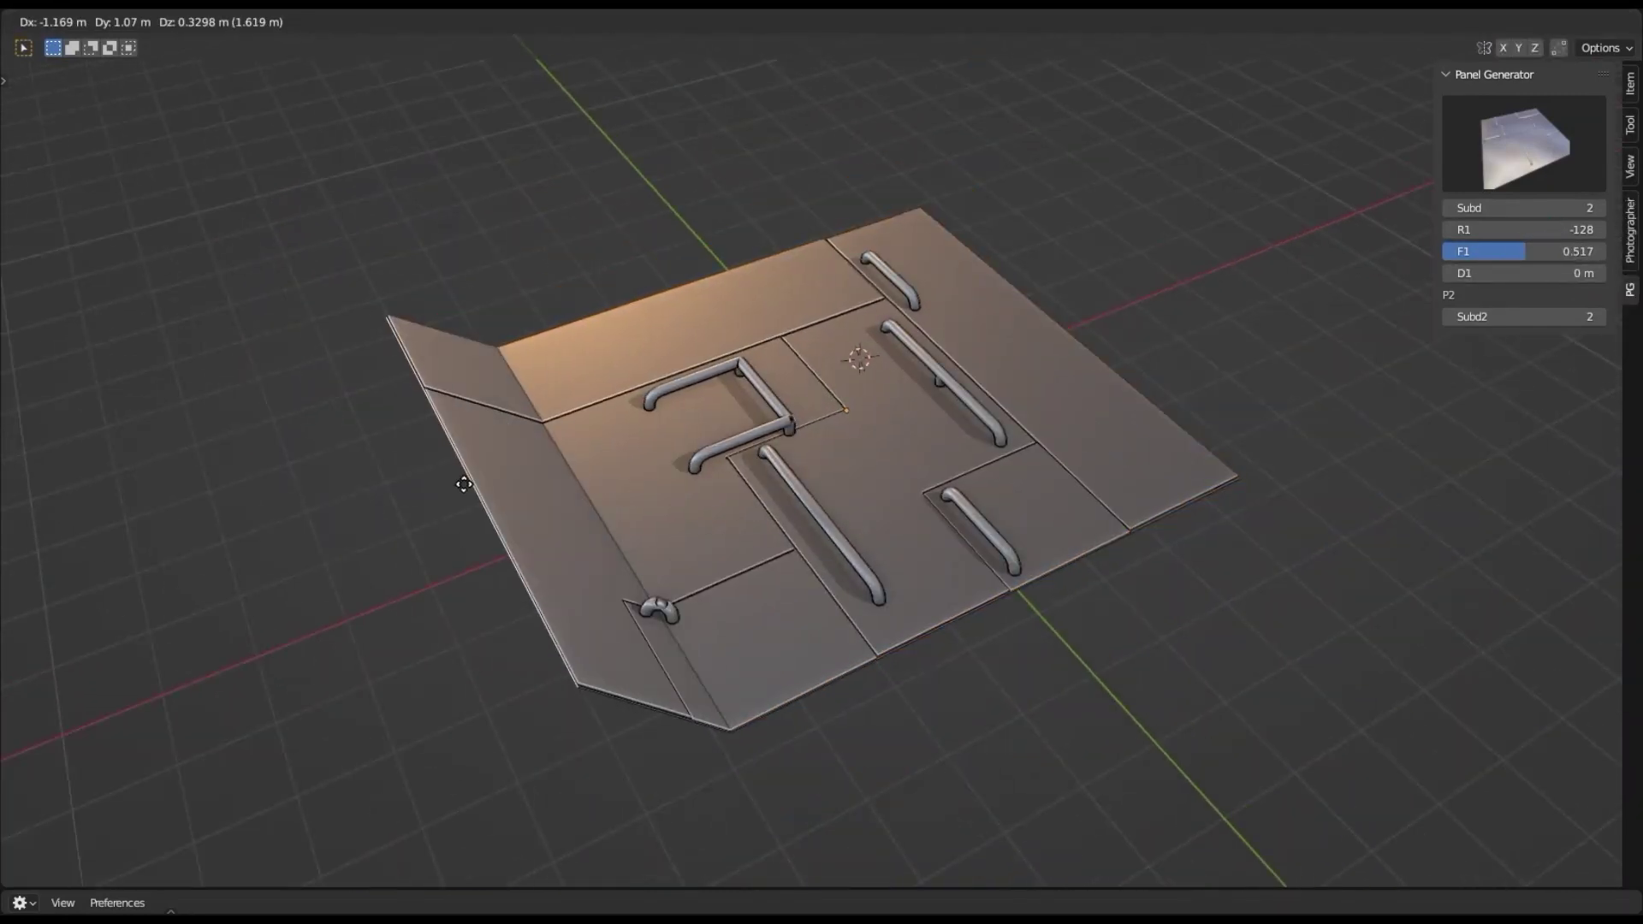
key("g")
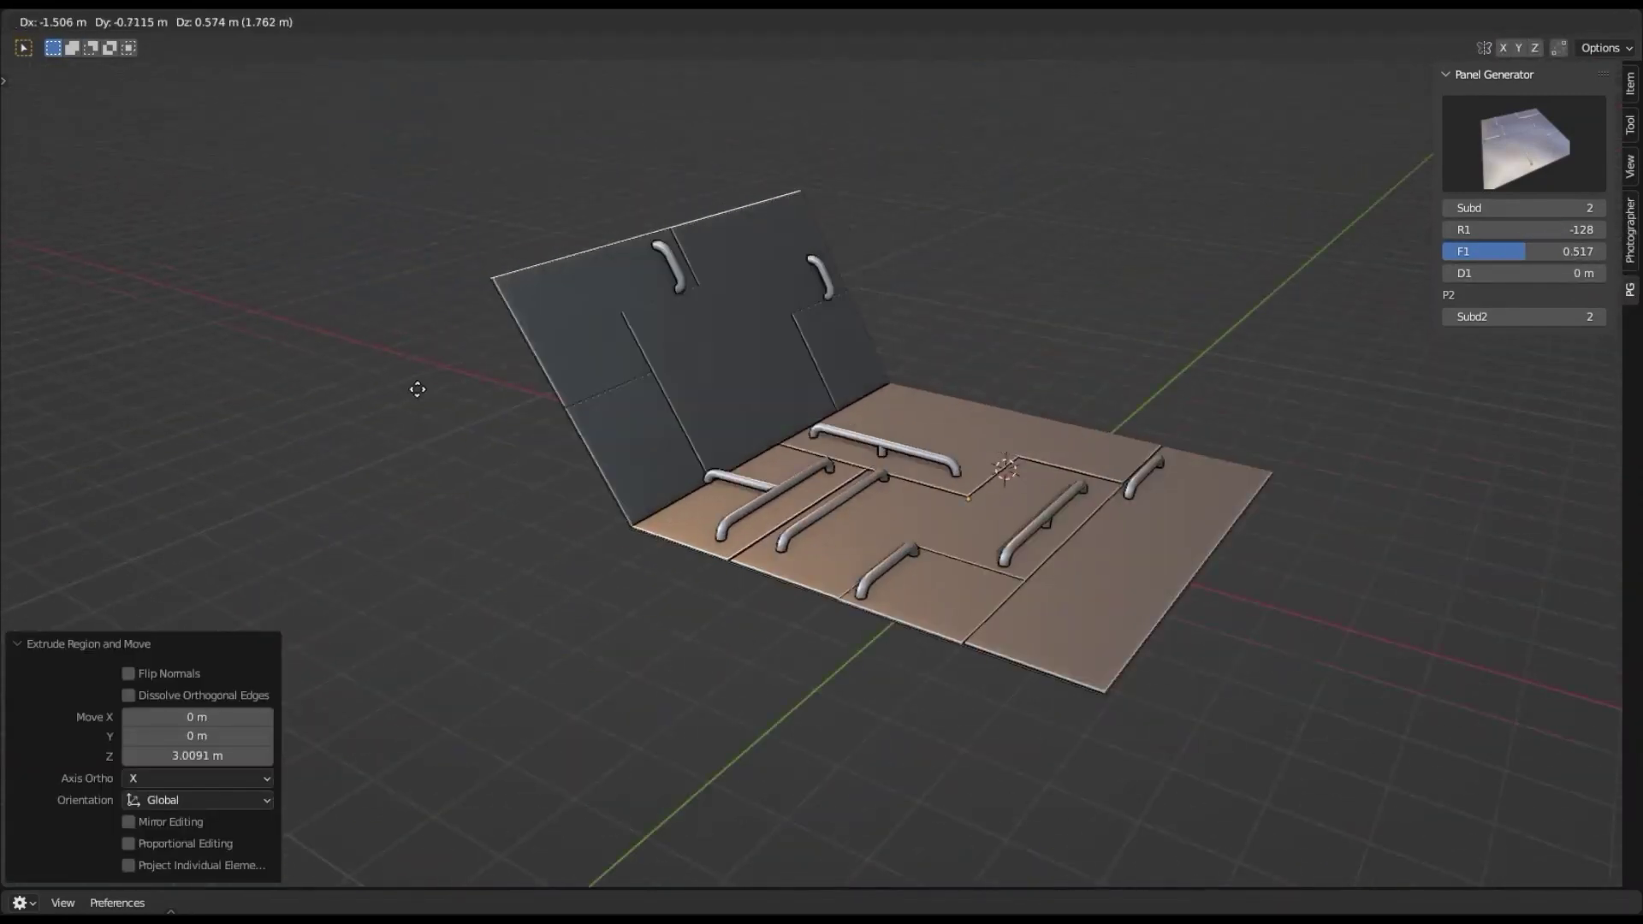
left_click(268, 267)
middle_click_drag(268, 268, 1208, 643)
key("e")
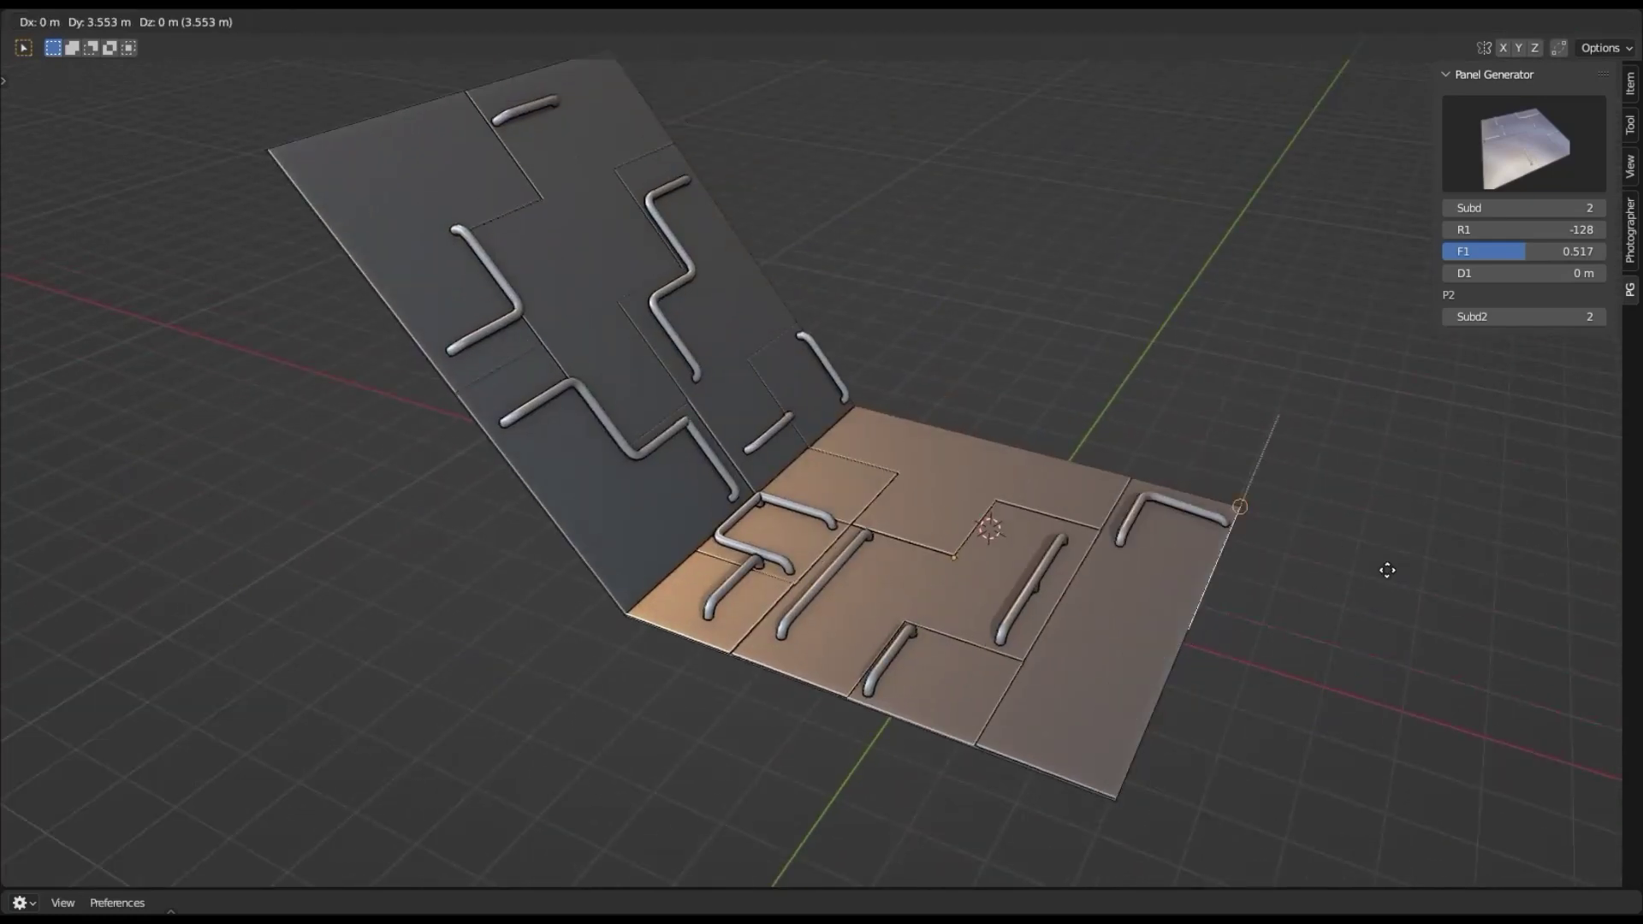
left_click(1344, 624)
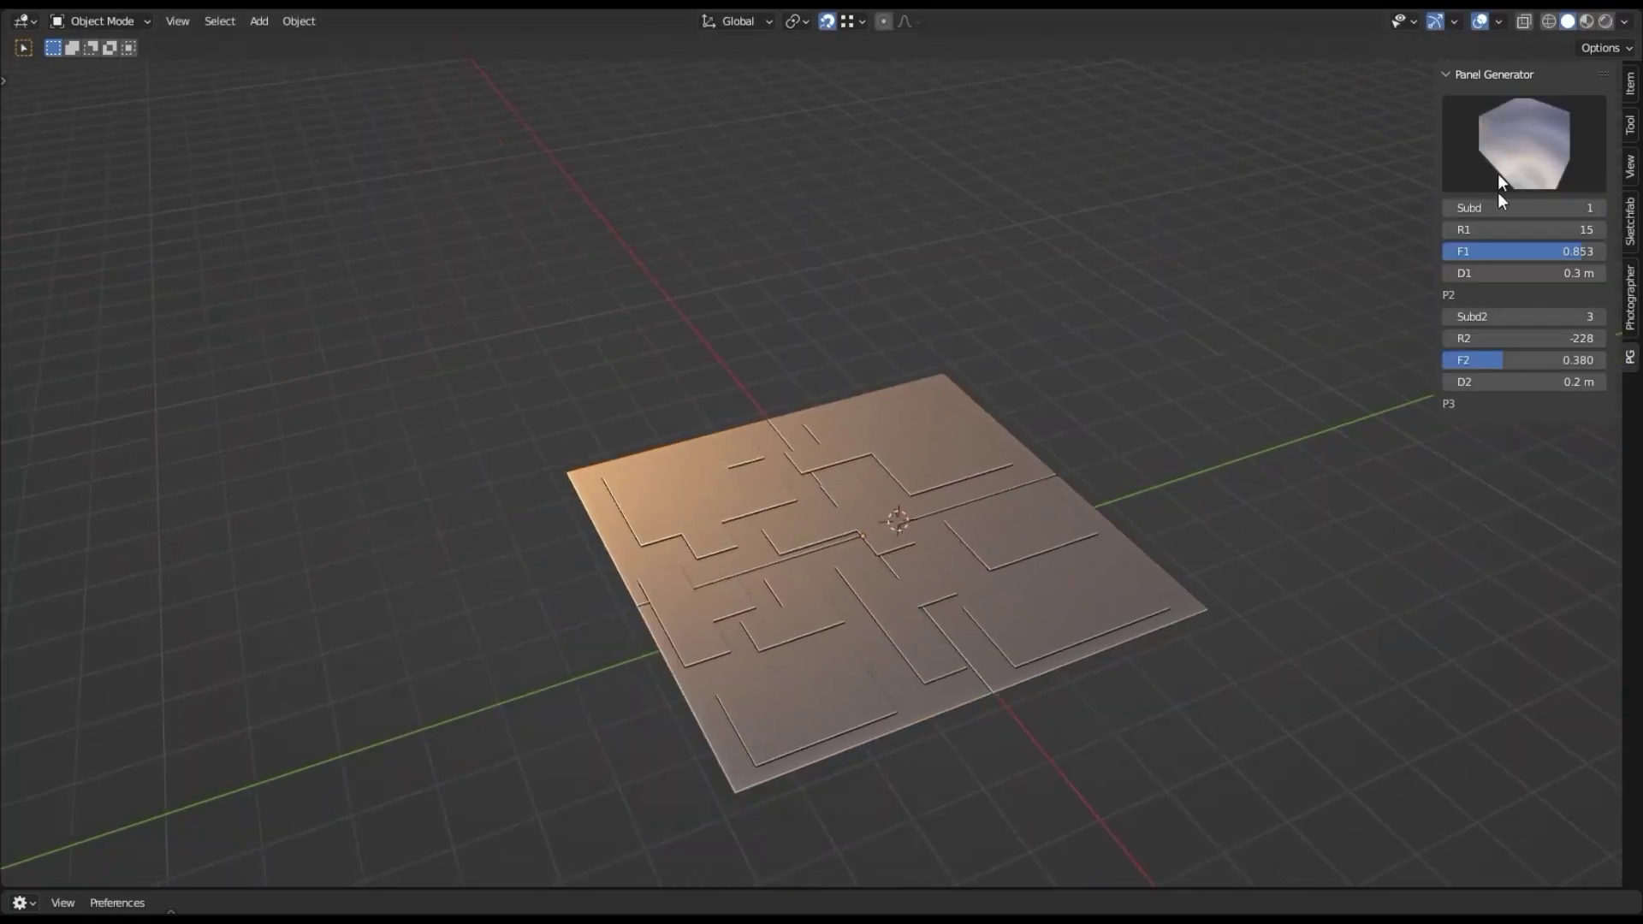
Try a different Panel Generator preset, lowering F1 and changing Subd and R1
left_click(1497, 154)
left_click(1398, 433)
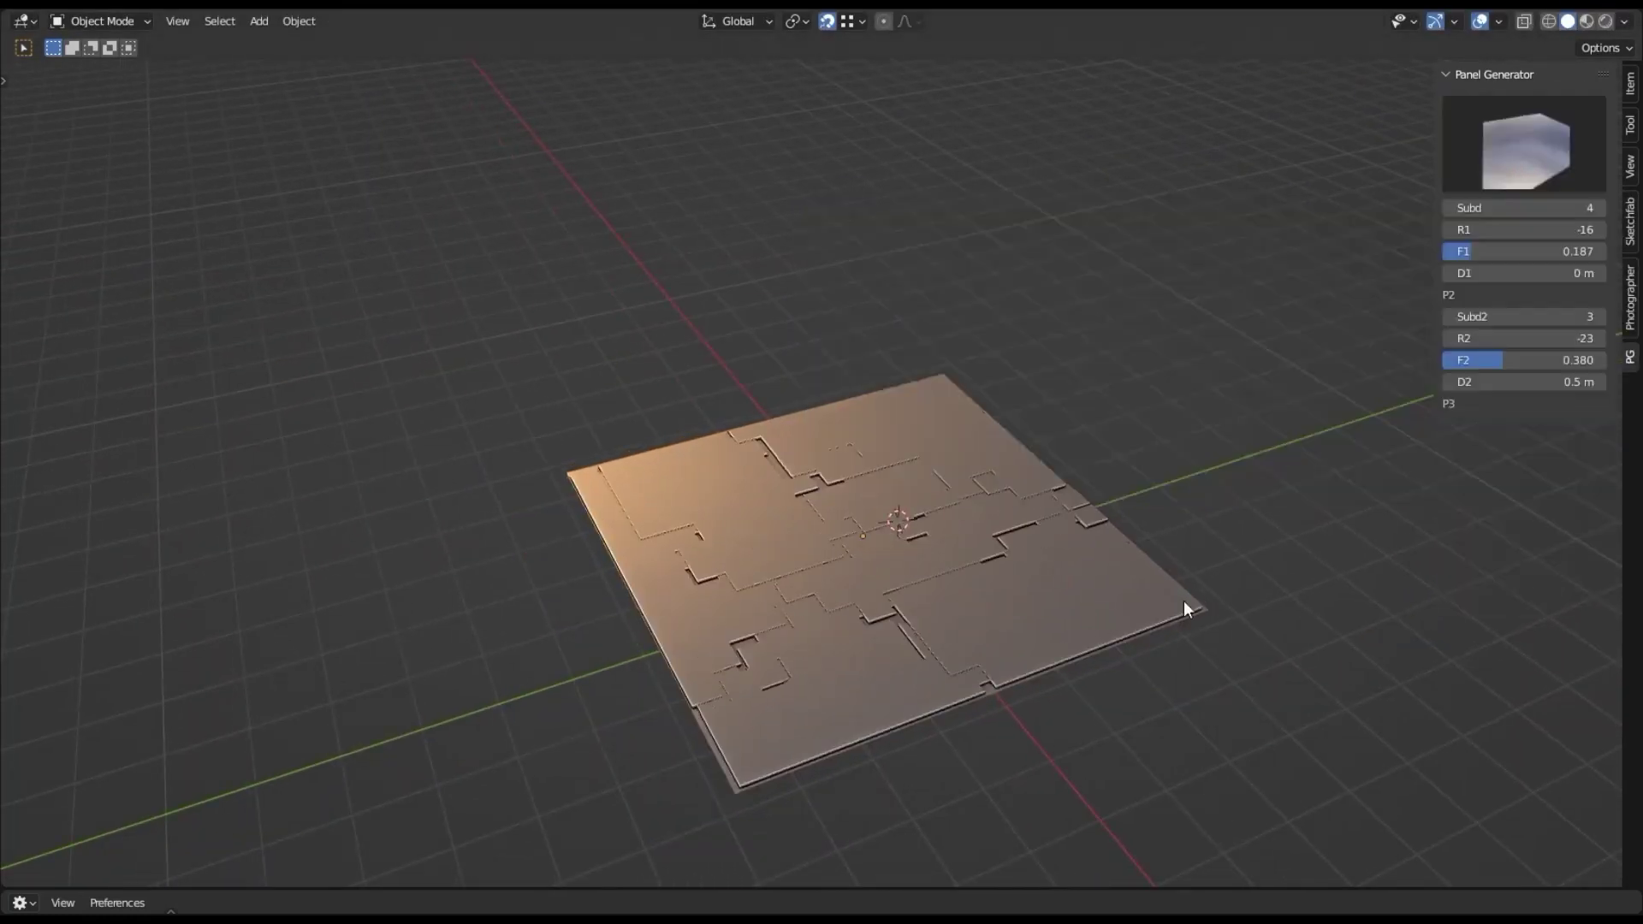
scroll(1184, 601, "up", 8)
left_click_drag(1590, 251, 1527, 251)
left_click(1446, 207)
scroll(828, 457, "down", 5)
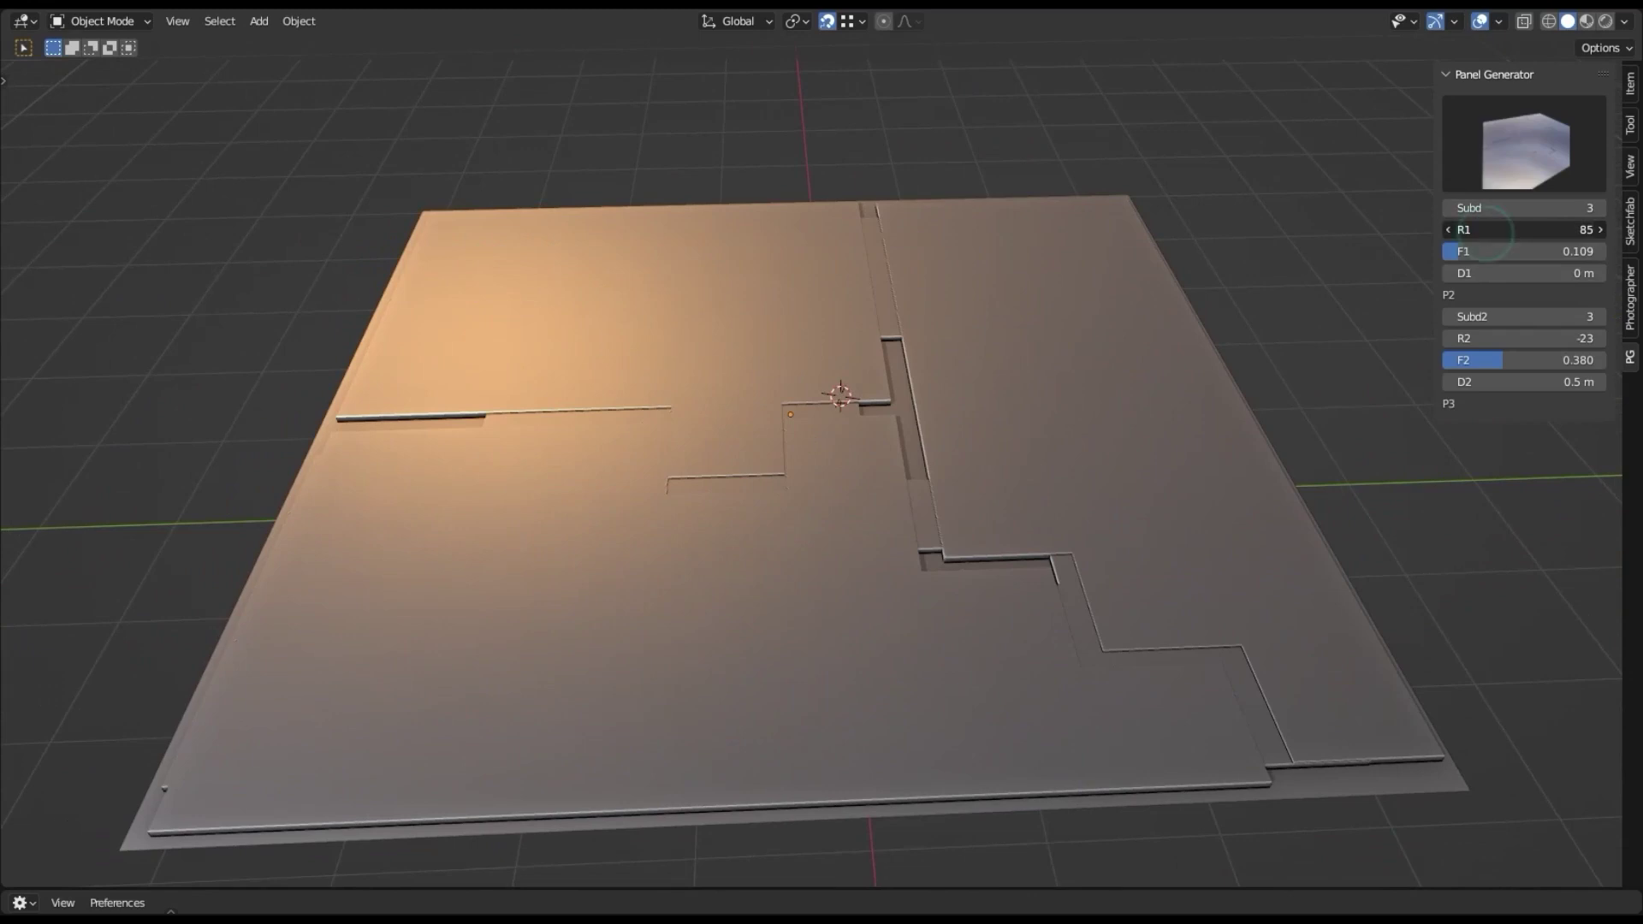
Apply another panel preset, scale the plane to 1.470, raise Subd to 3 and adjust F1
left_click(1587, 152)
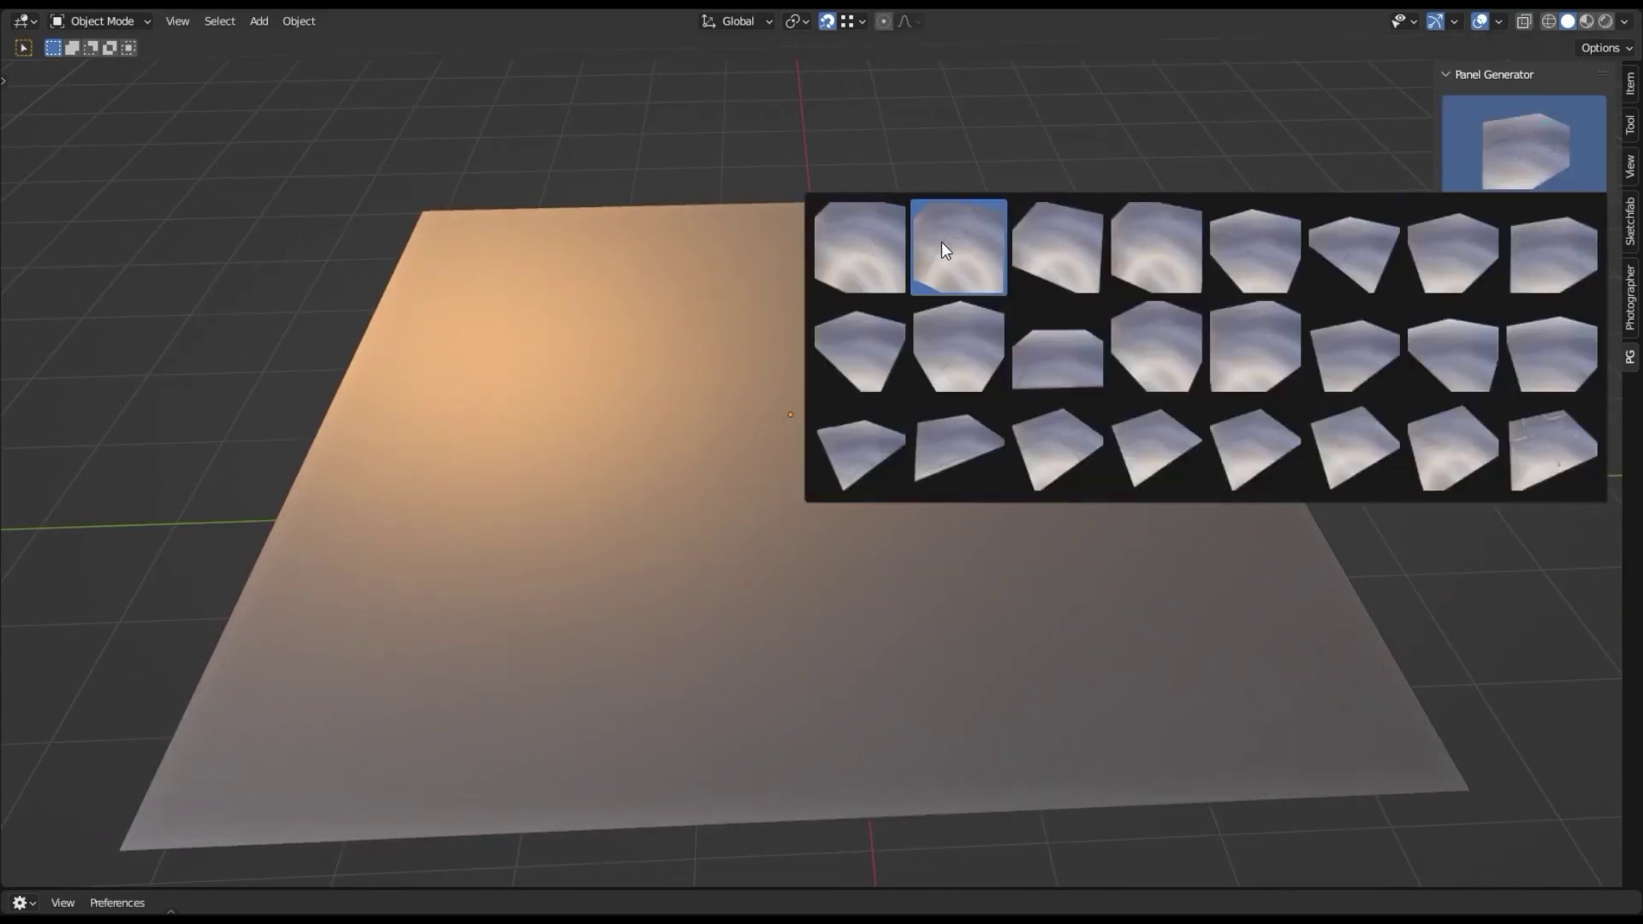
left_click(946, 249)
left_click(1523, 146)
left_click(946, 256)
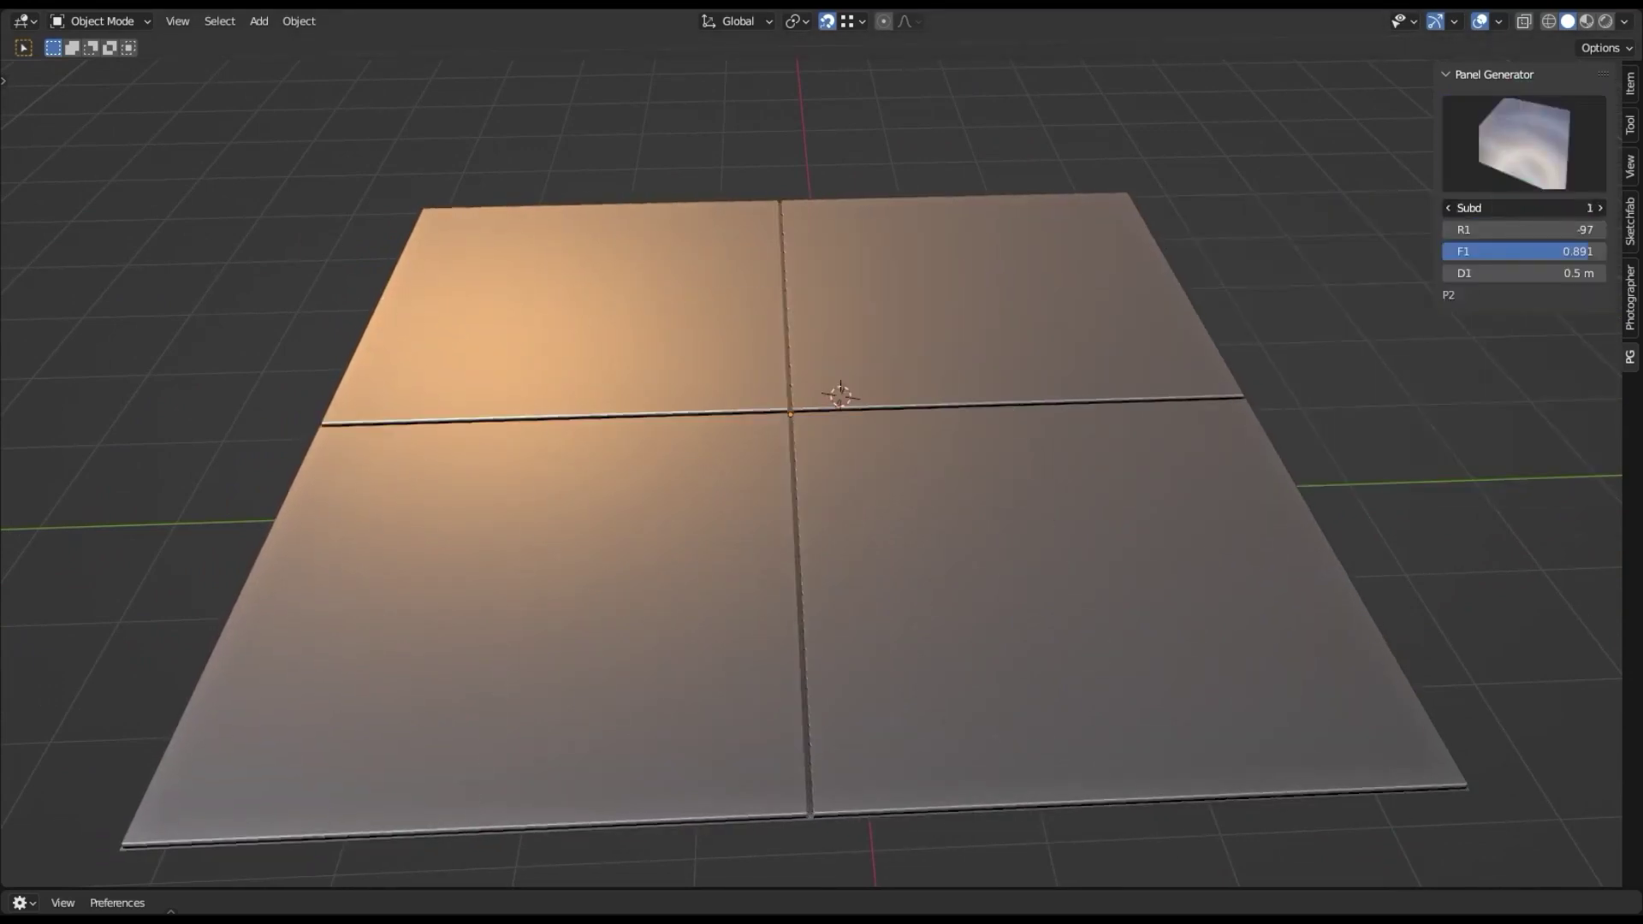
left_click_drag(1524, 207, 1566, 207)
middle_click_drag(916, 454, 1113, 385)
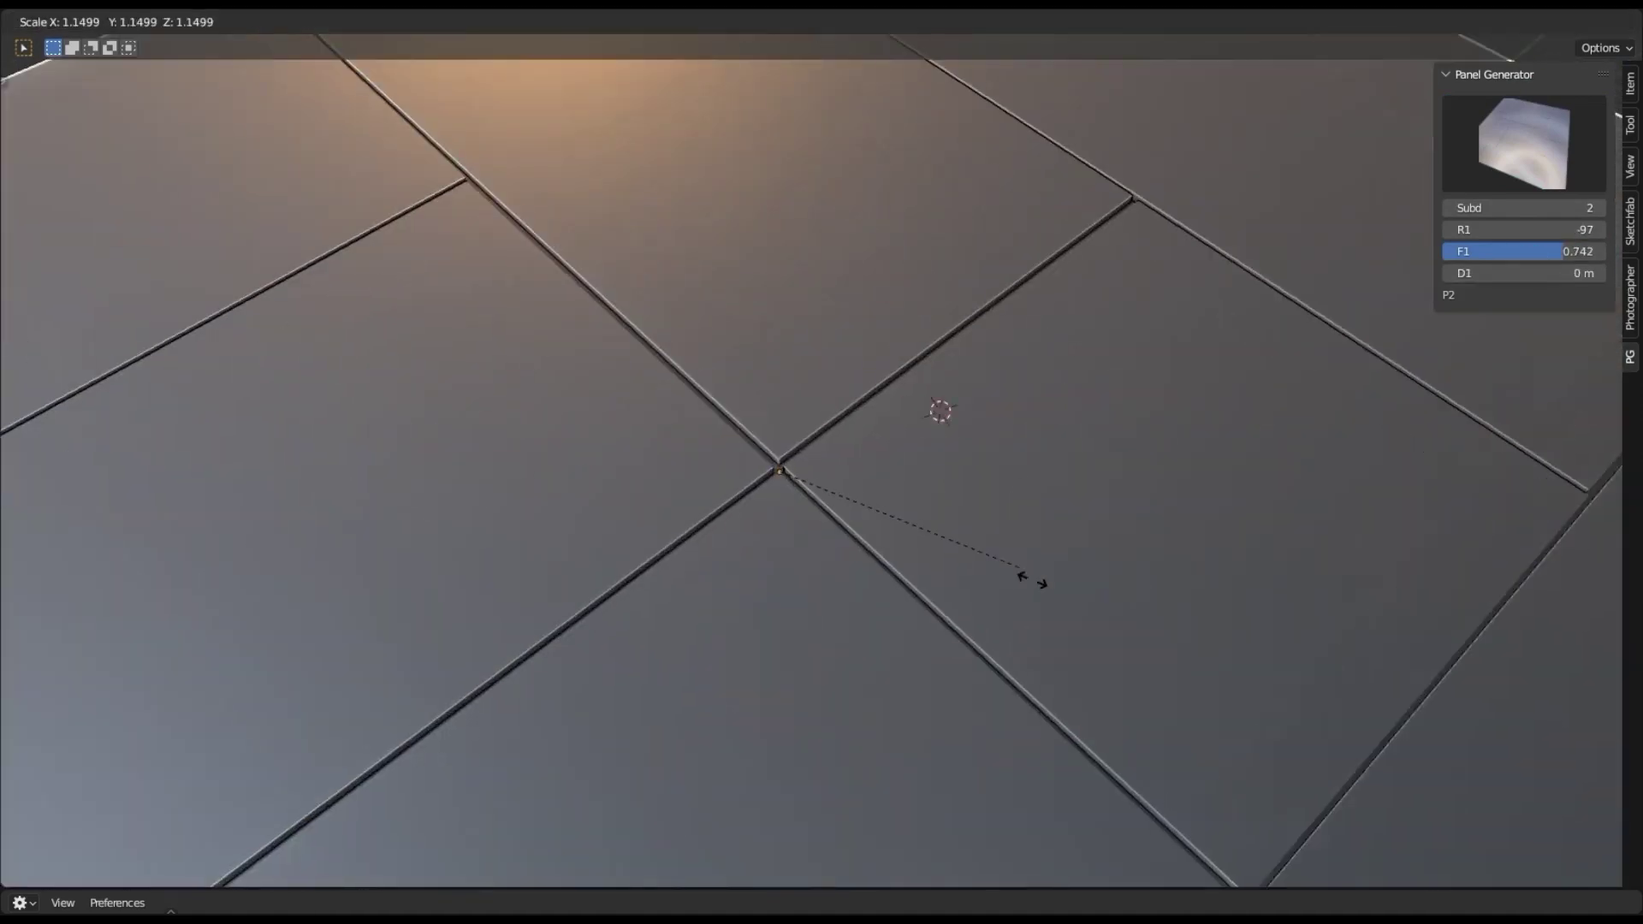
left_click(1031, 575)
left_click(1597, 207)
scroll(1056, 337, "down", 5)
middle_click_drag(1075, 385, 1057, 364)
scroll(1057, 363, "down", 2)
left_click(1573, 248)
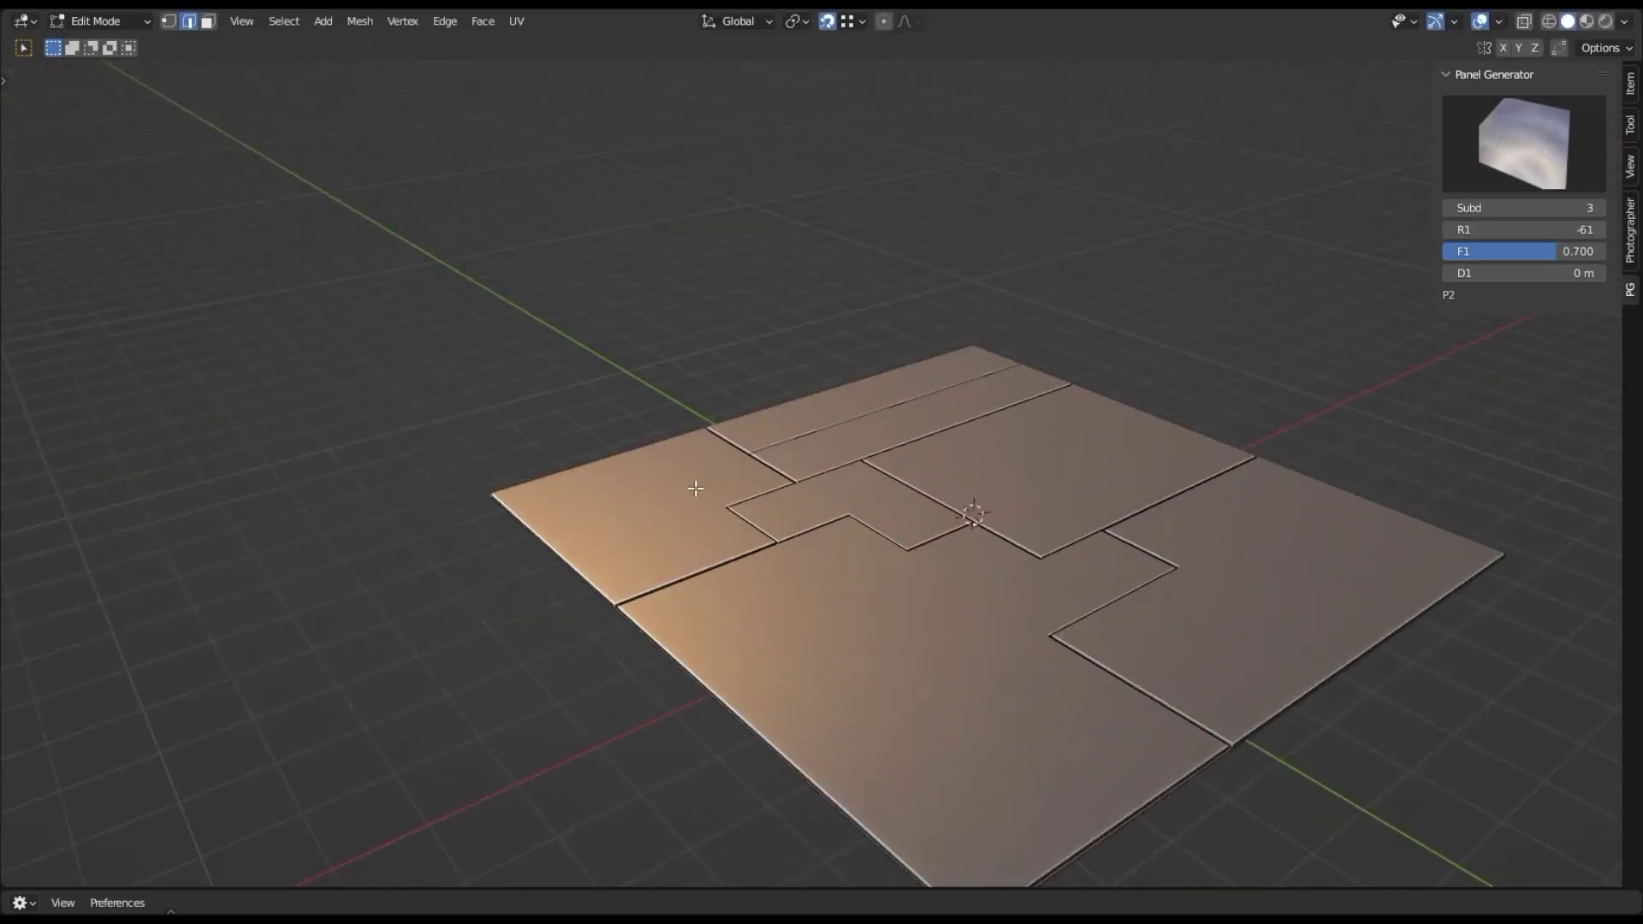
Extrude the floor's back and left edges up into walls and the front-right edge into an X flap
key("e")
key("z")
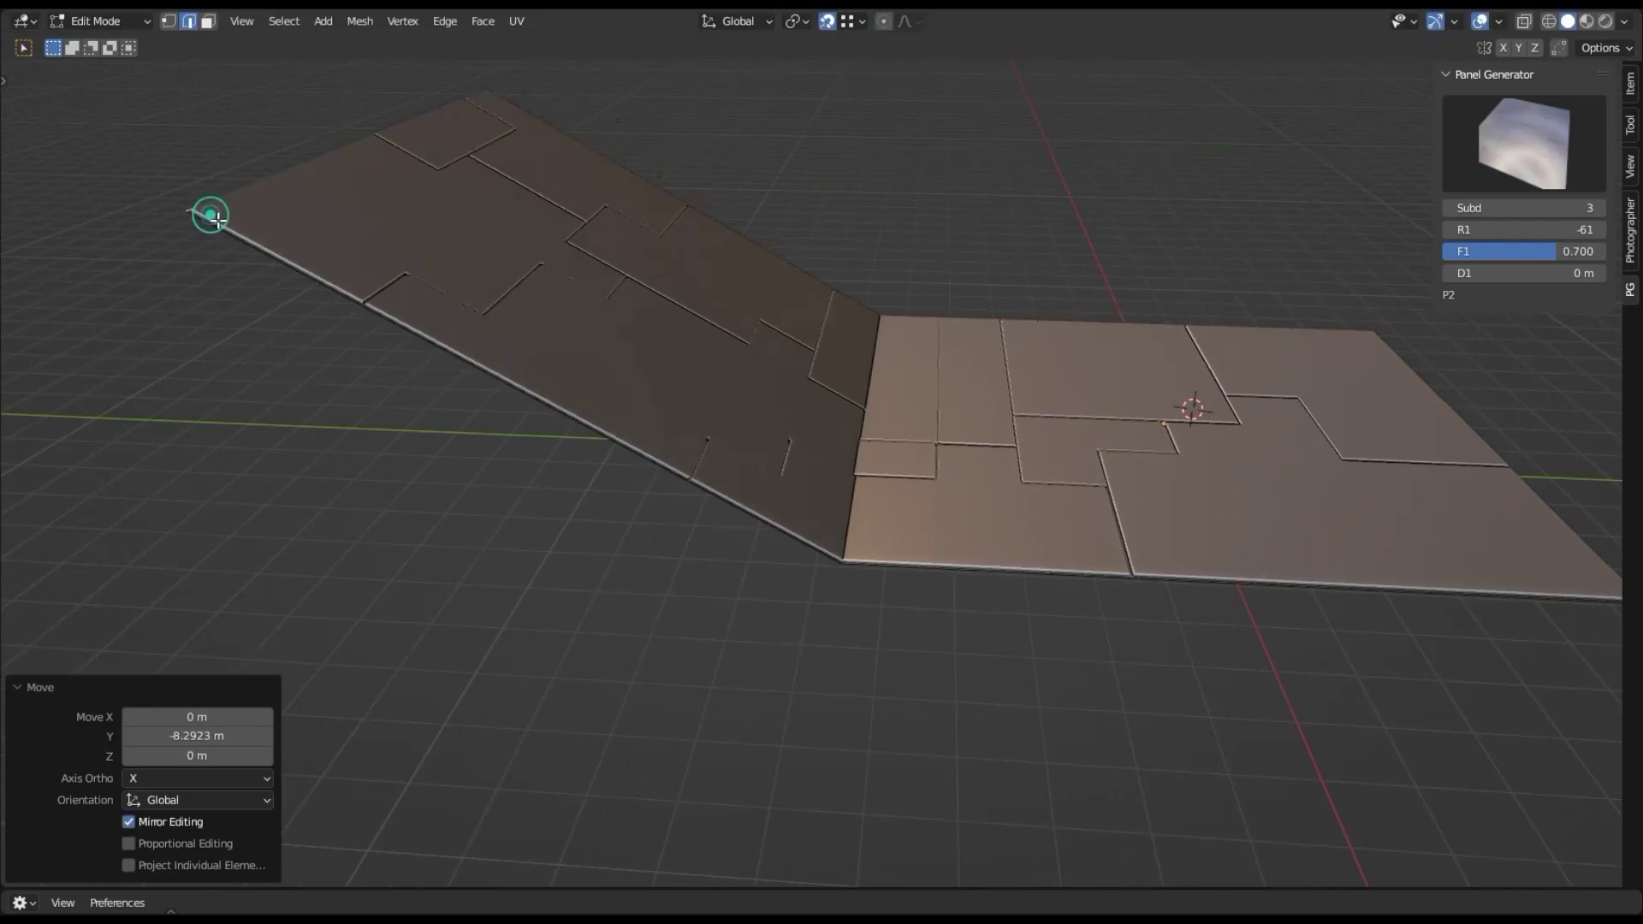
middle_click_drag(209, 220, 543, 406)
key("e")
key("z")
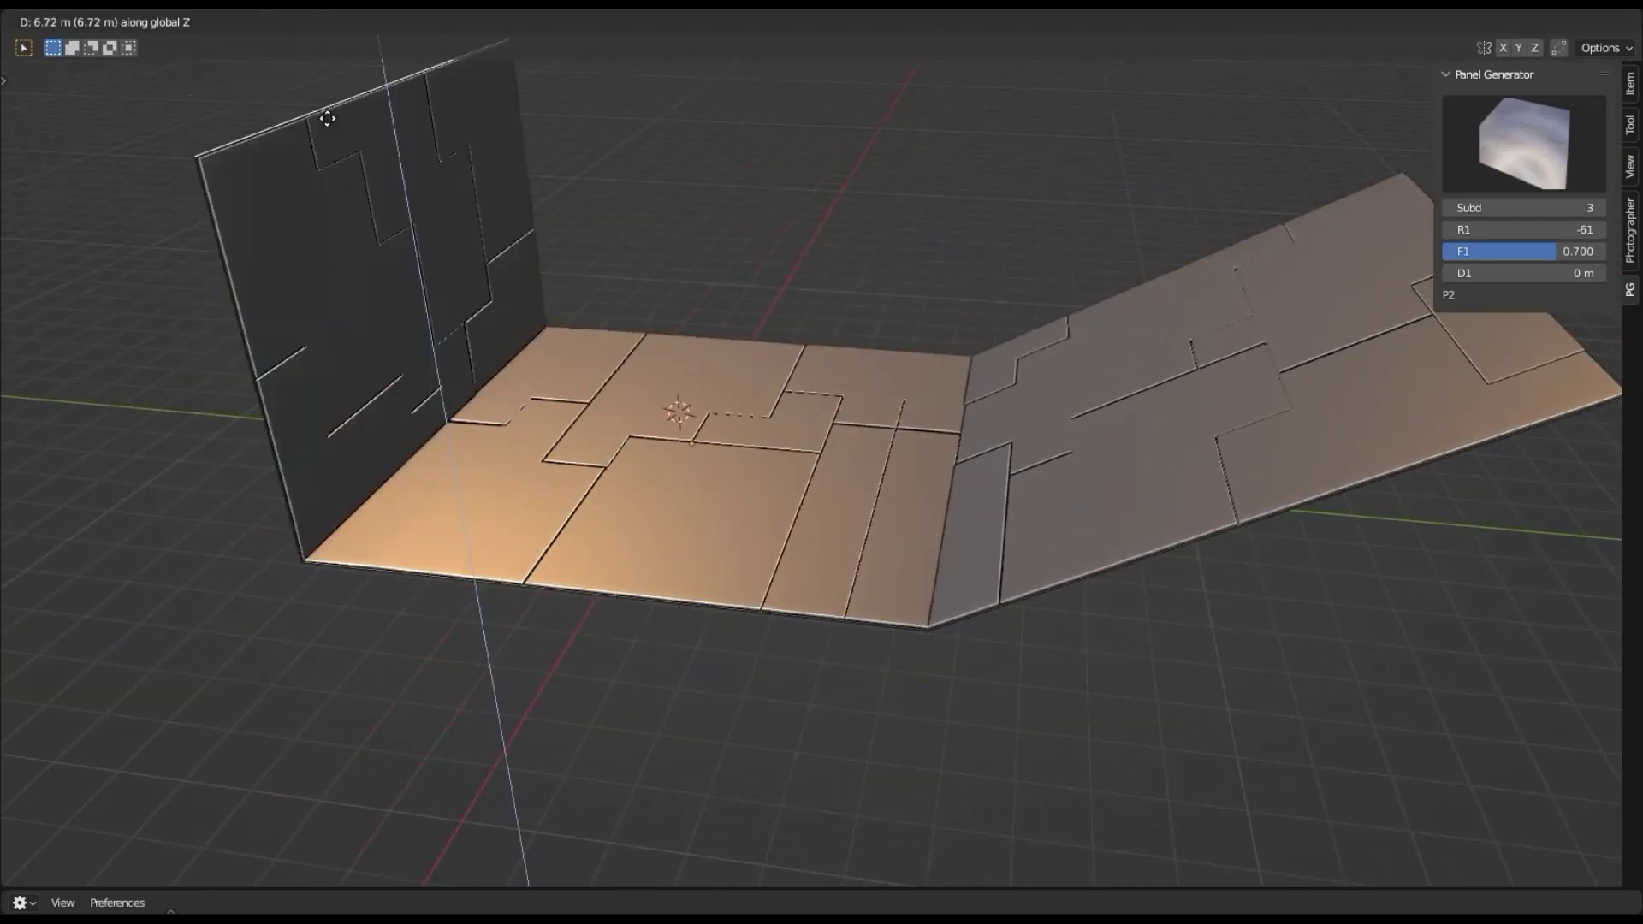
left_click(209, 177)
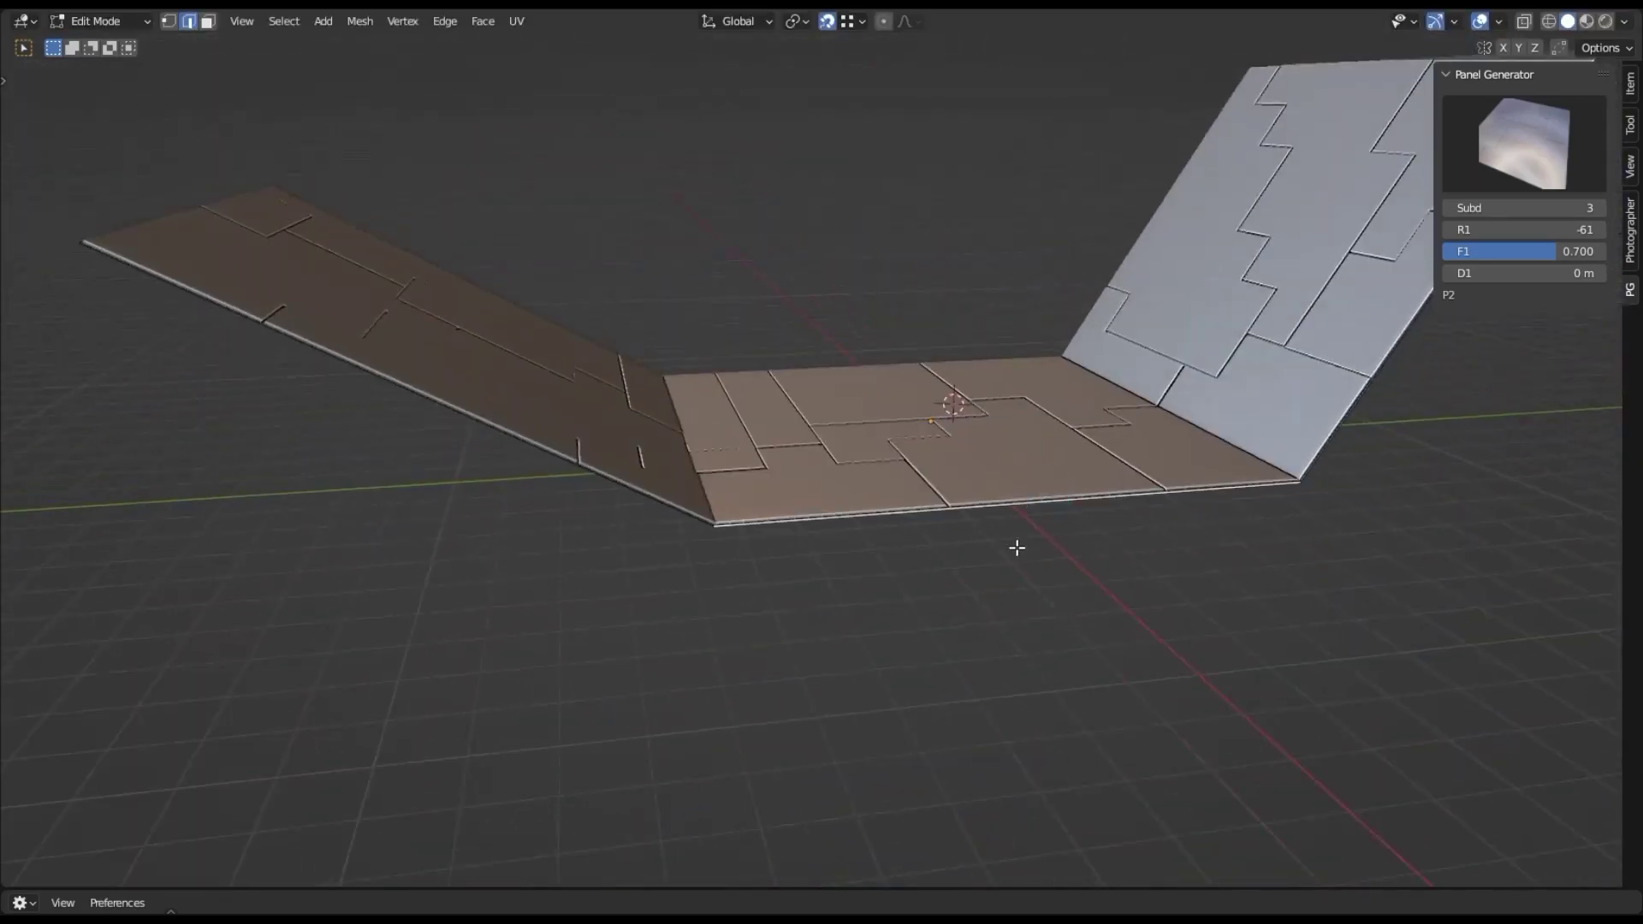
key("e")
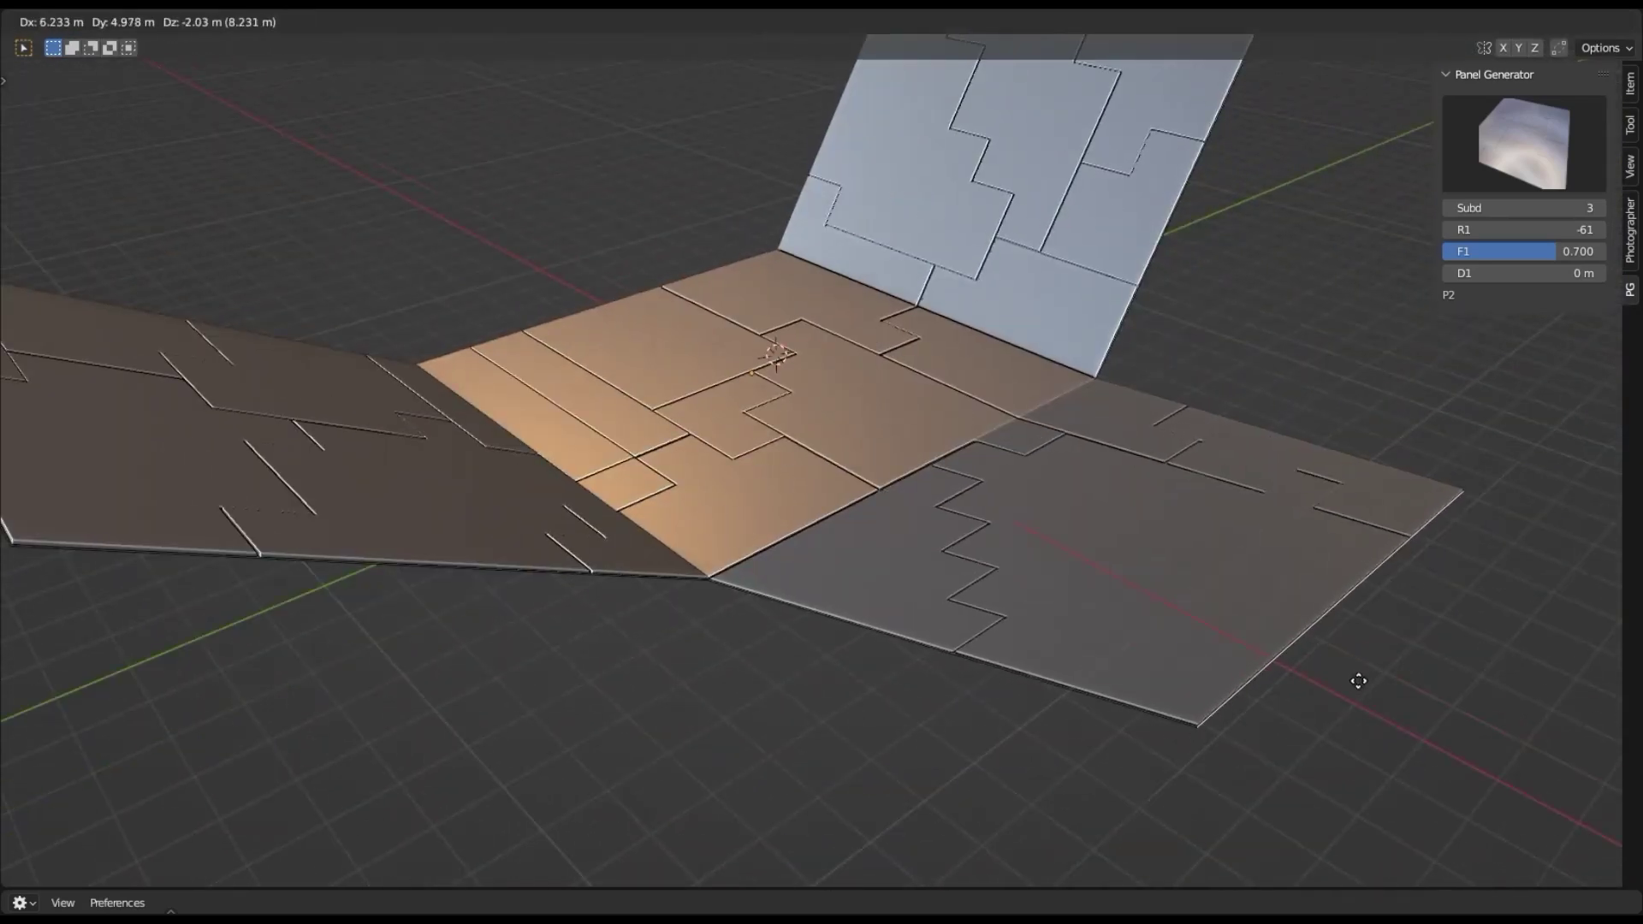
key("x")
left_click(1138, 616)
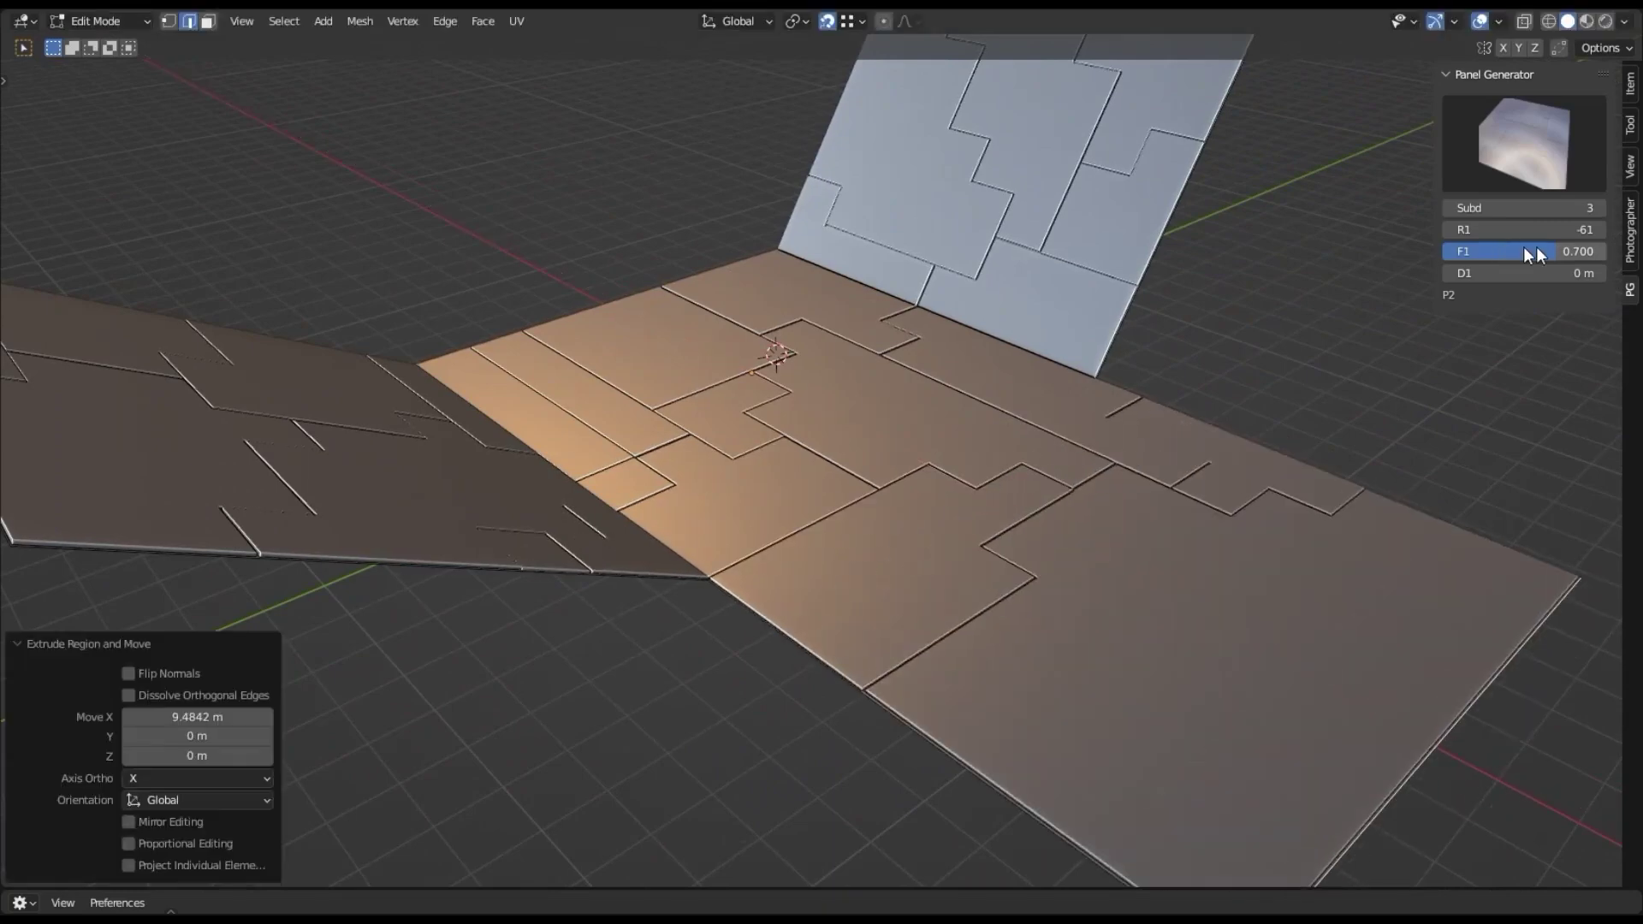
Wrap the cube in RUST2 pipes from a Pipes Scatter preset
middle_click_drag(925, 542, 502, 793)
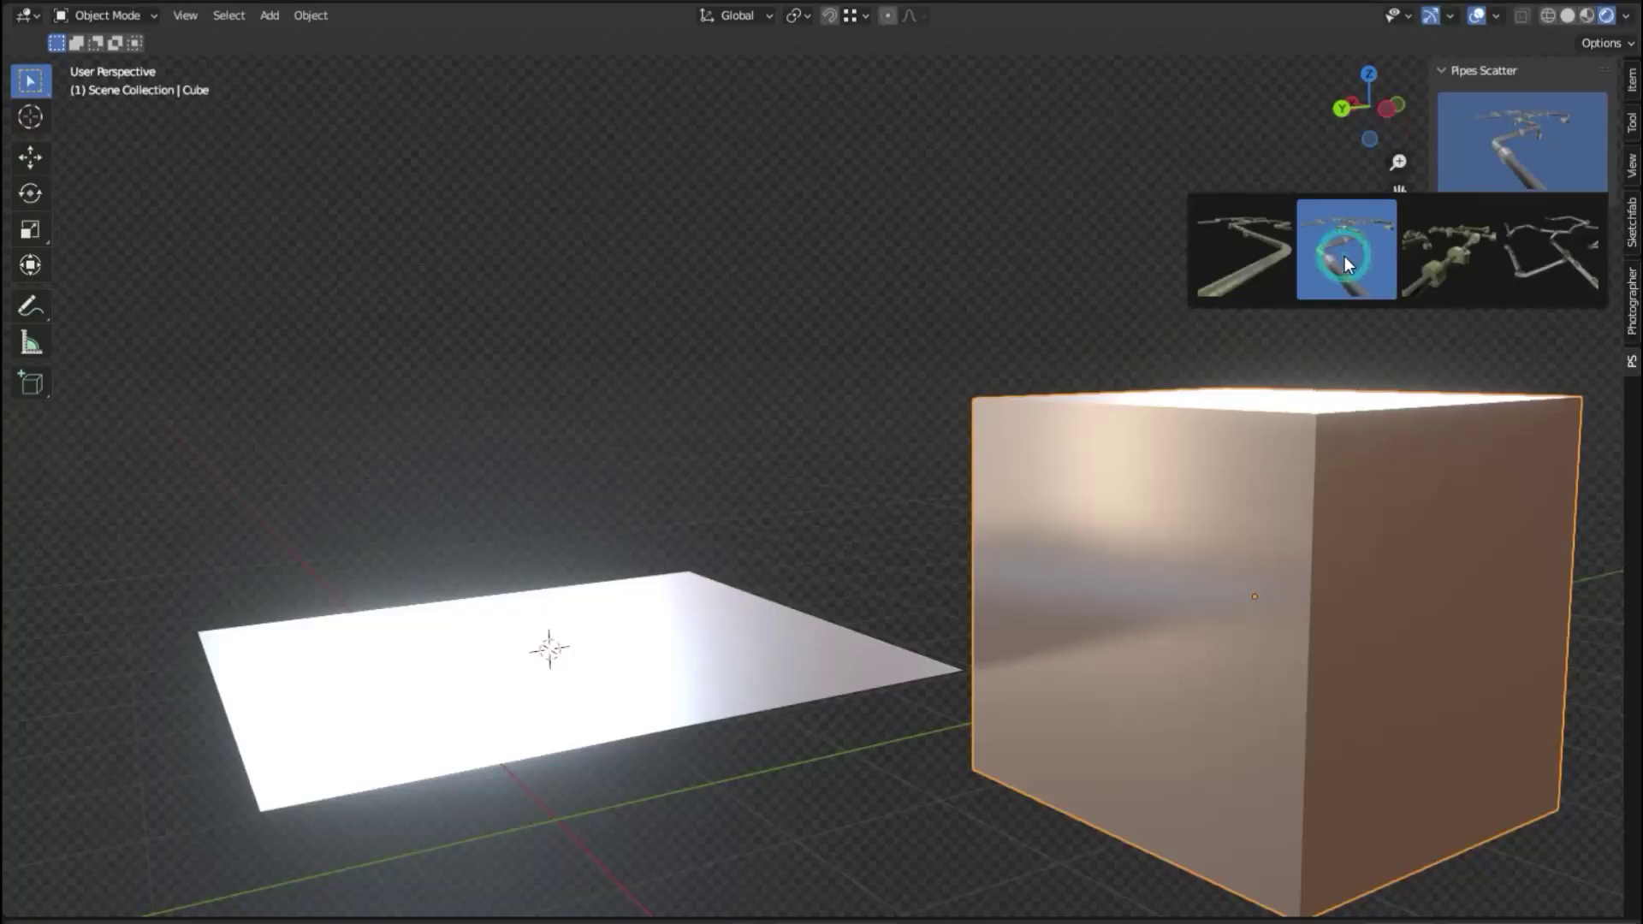
left_click(1344, 255)
middle_click_drag(1225, 448, 813, 641)
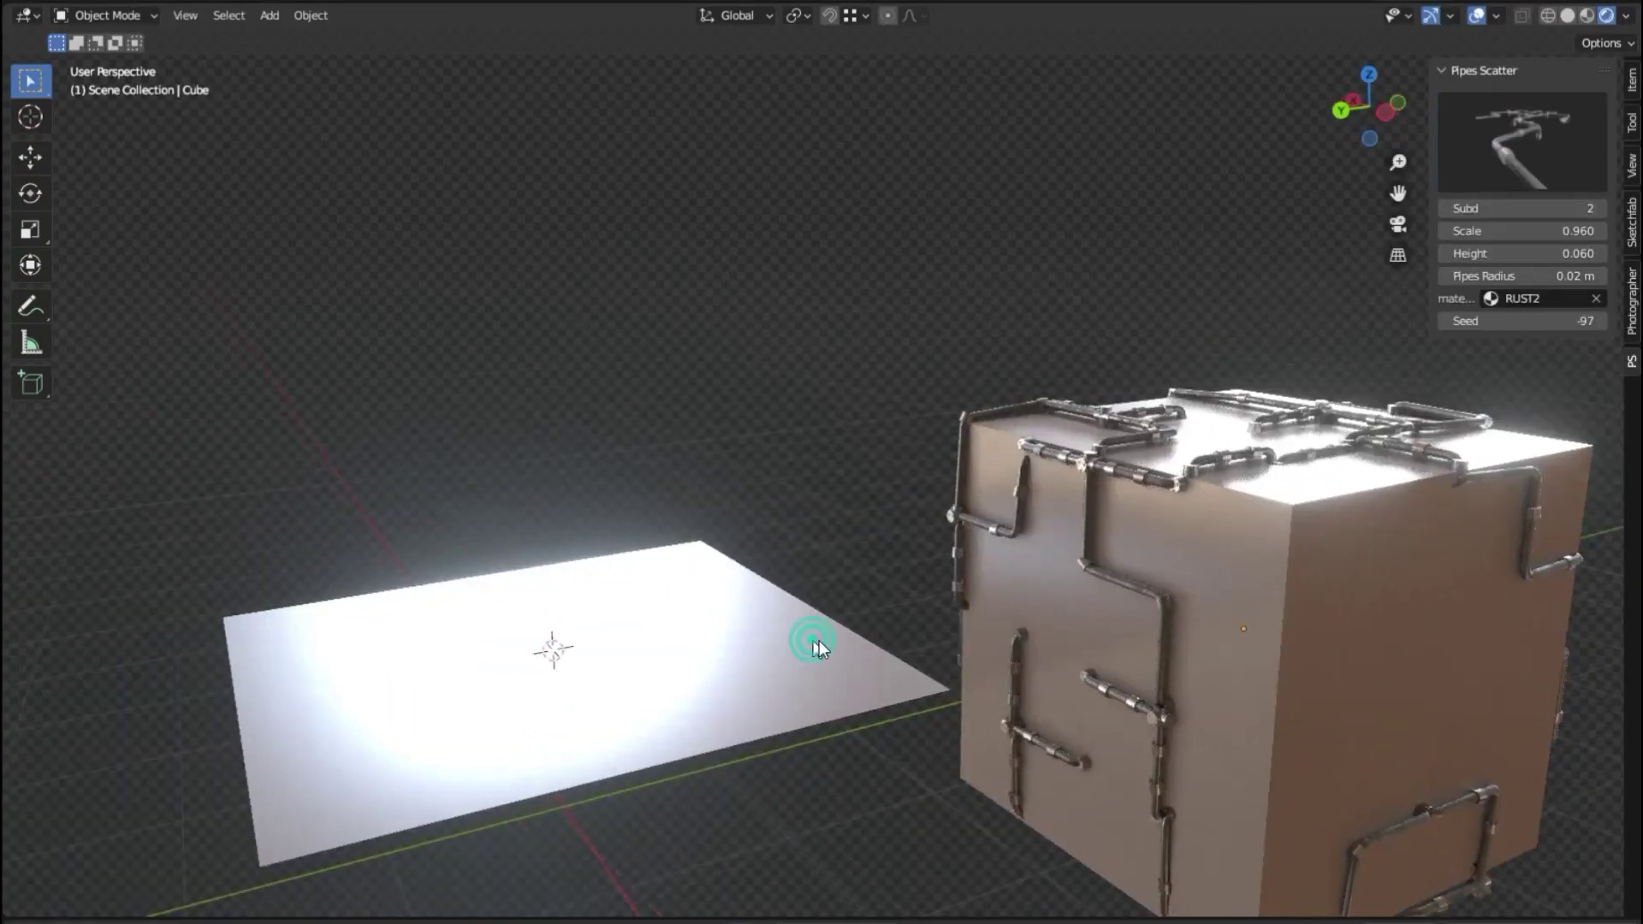
Scatter pipes over the plane at Scale 3.460 with Seed -75
left_click(1328, 286)
middle_click_drag(609, 613, 1428, 284)
left_click_drag(1514, 232, 1569, 232)
middle_click_drag(1112, 628, 1482, 366)
mouse_move(1518, 324)
left_mouse_down()
mouse_move(1566, 323)
mouse_move(1515, 324)
left_mouse_up()
middle_click_drag(1316, 483, 688, 694)
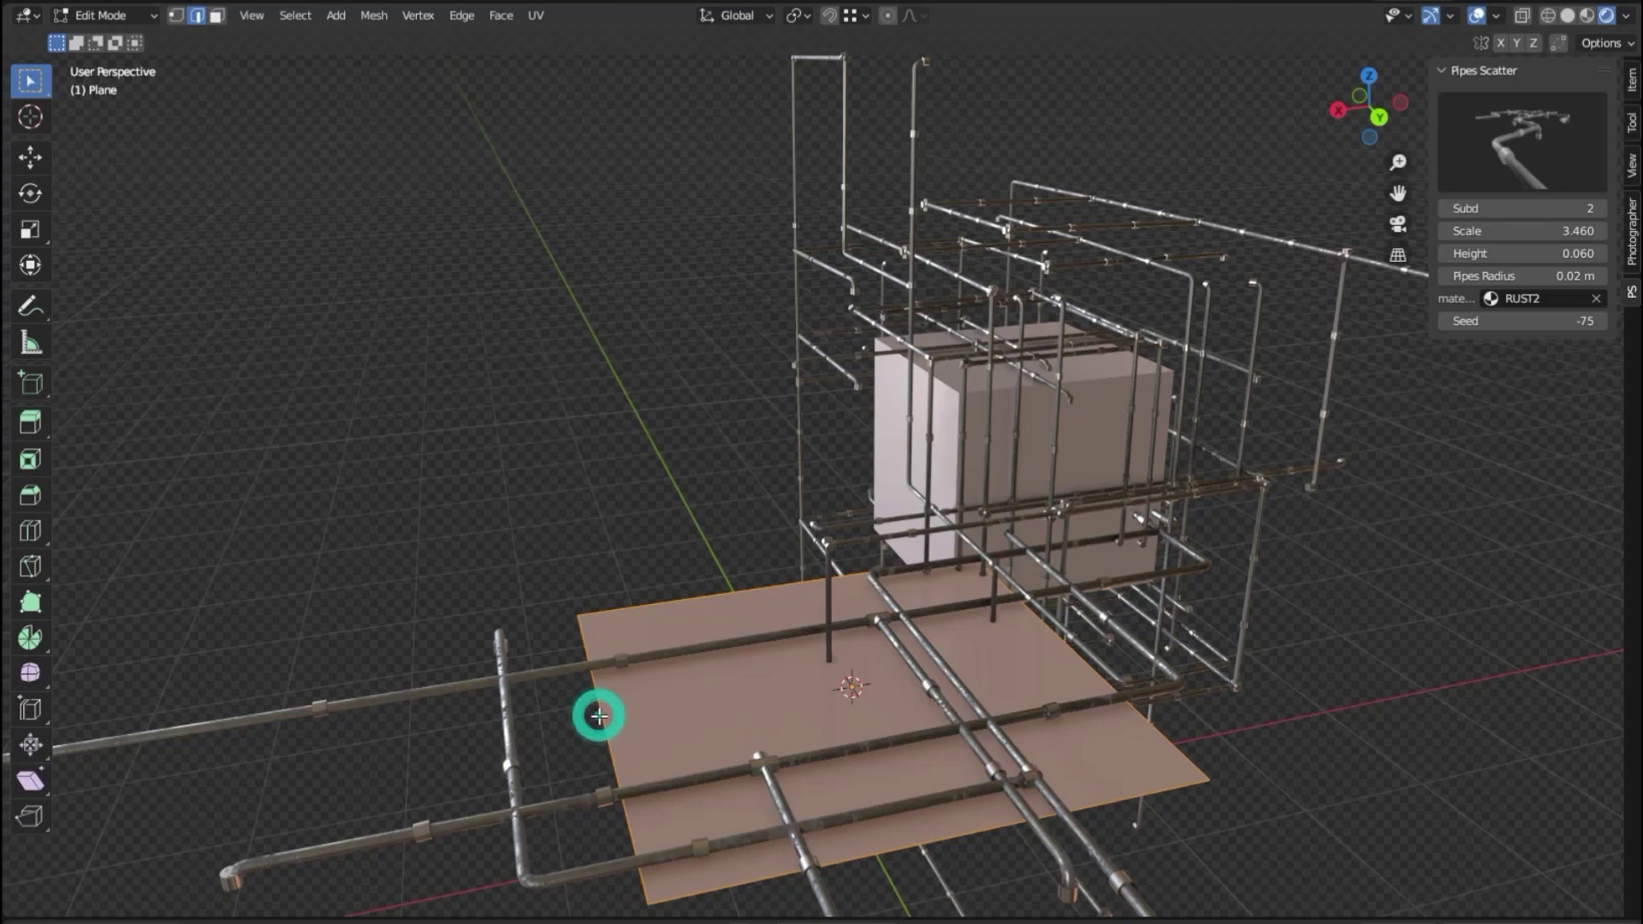
middle_click_drag(528, 730, 505, 777)
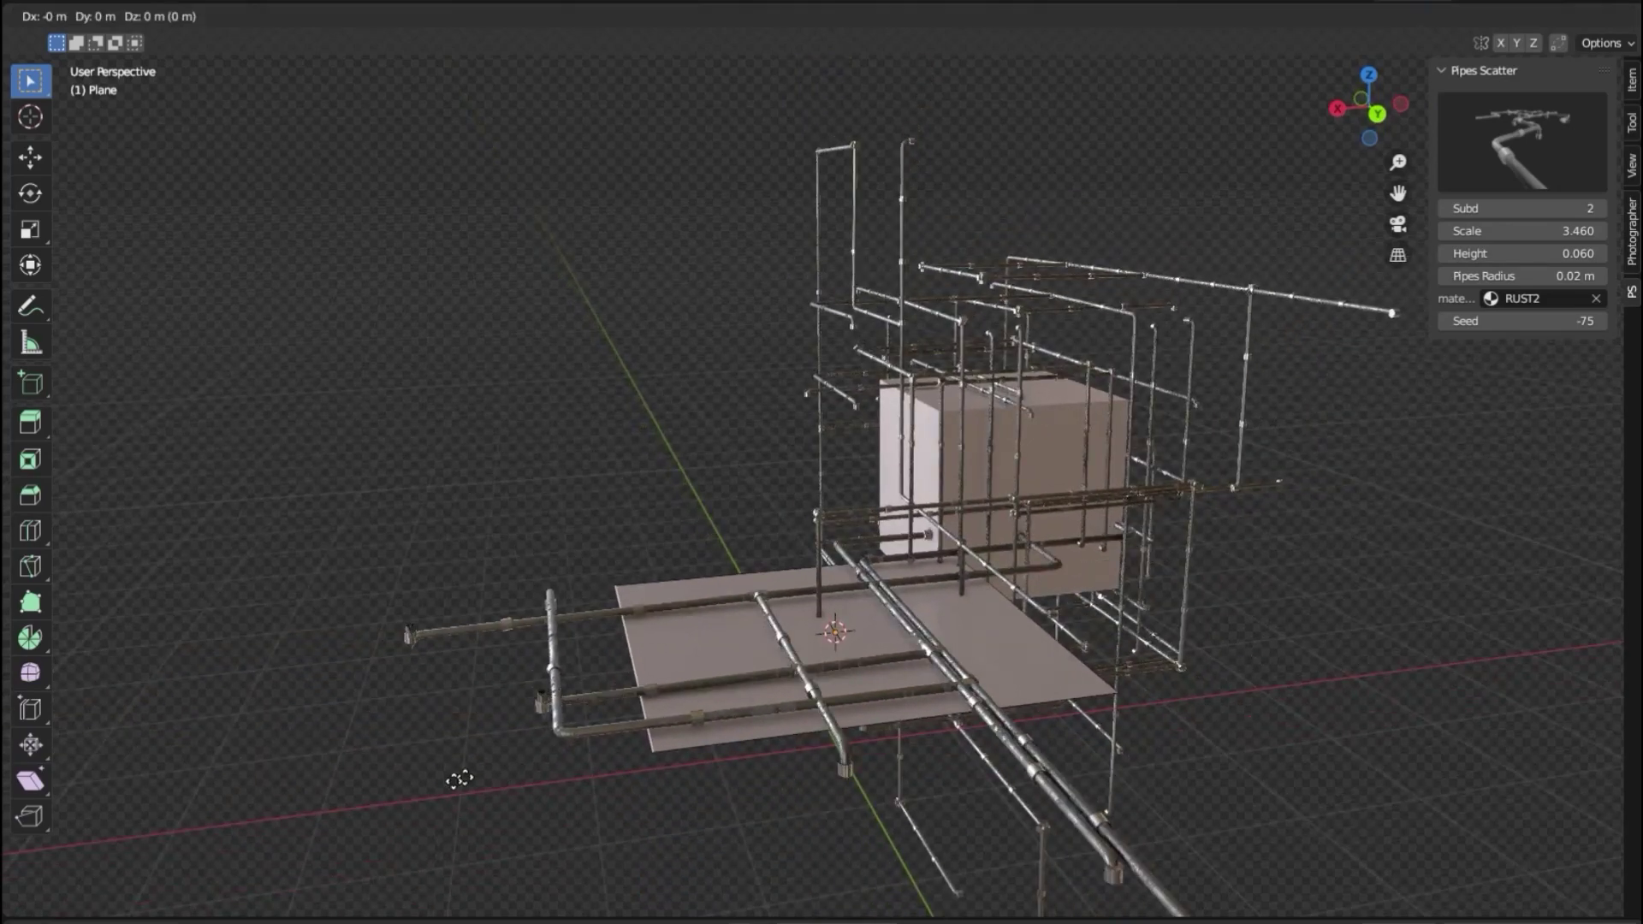
Extend the piped plane by extruding an edge along X and raising it along Z into a wall
left_click(158, 803)
scroll(707, 725, "up", 3)
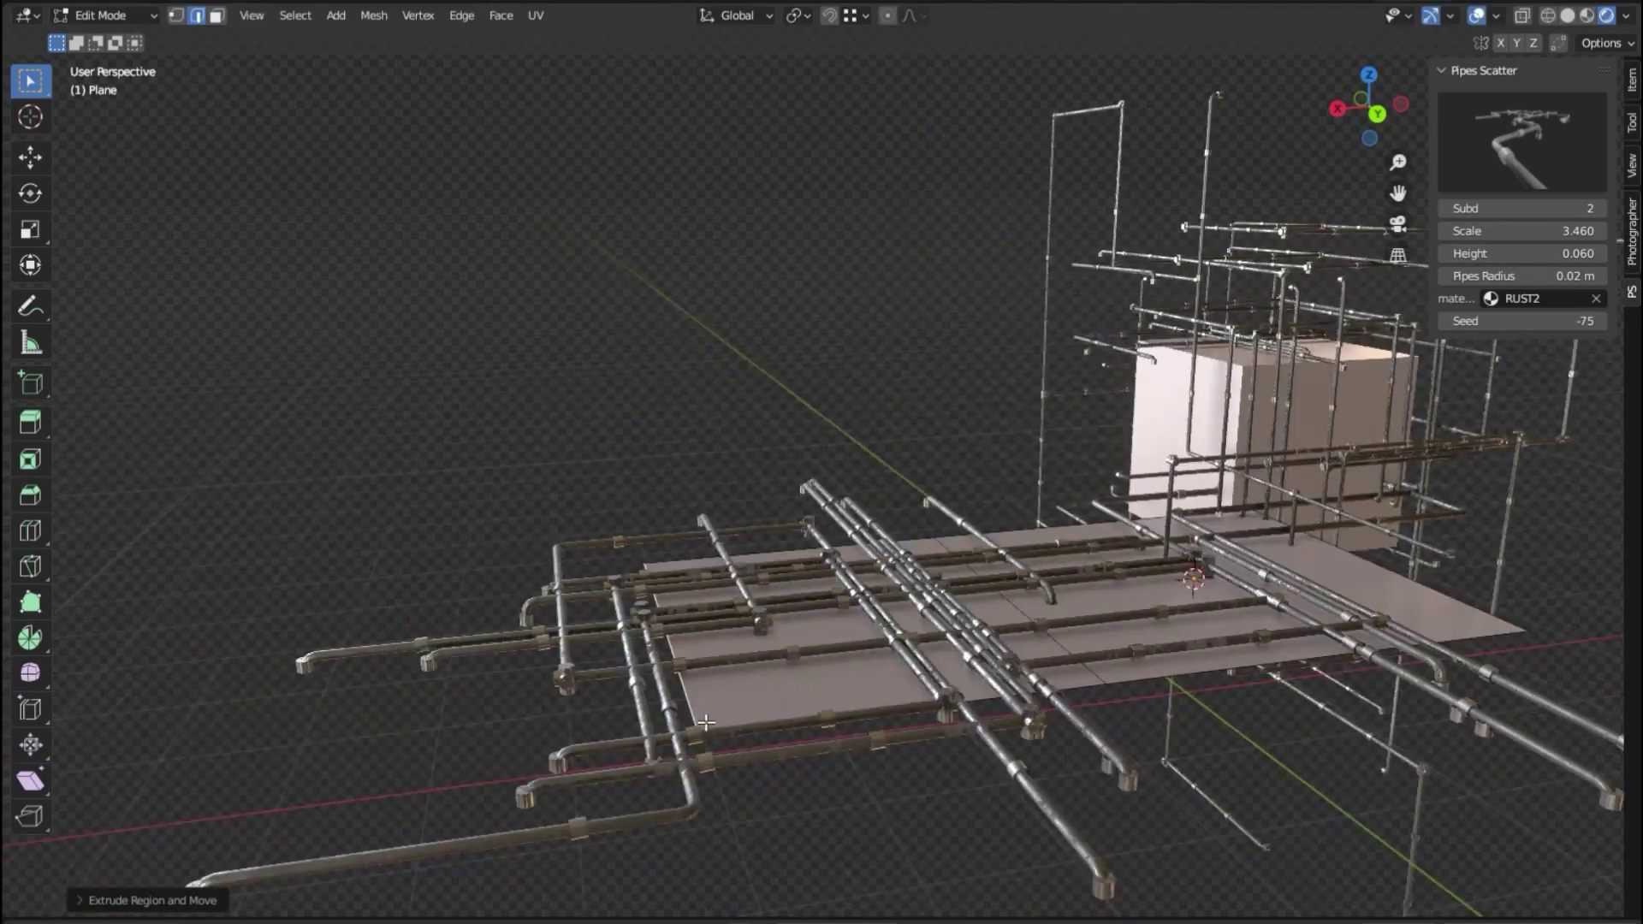
key("e")
key("x")
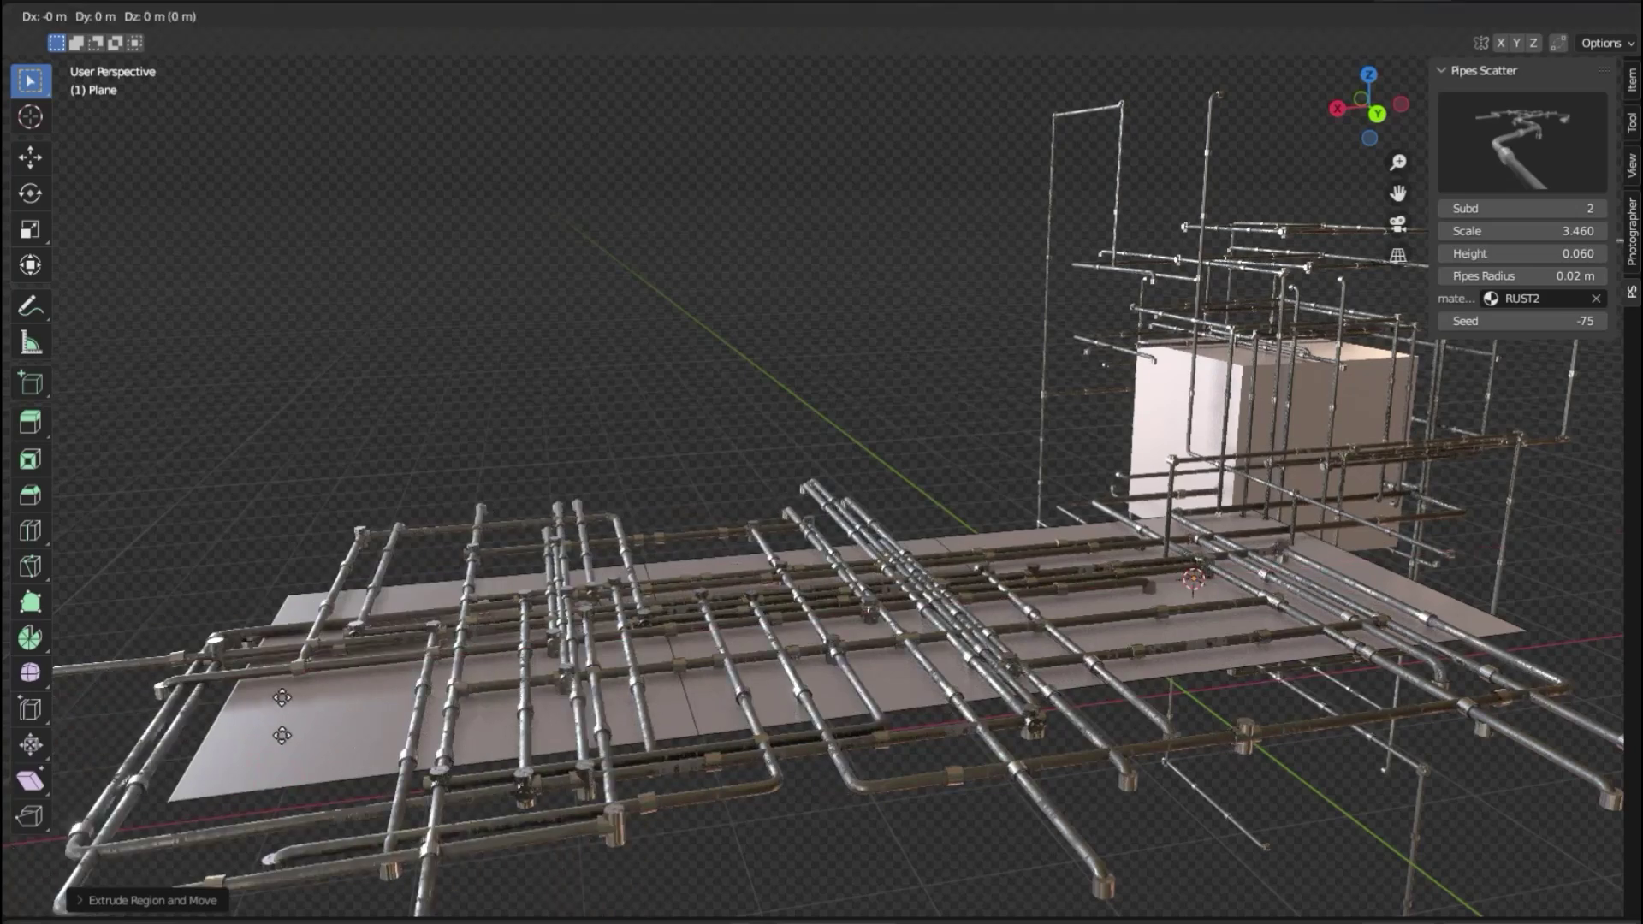
key("z")
middle_click_drag(276, 680, 731, 655, "shift")
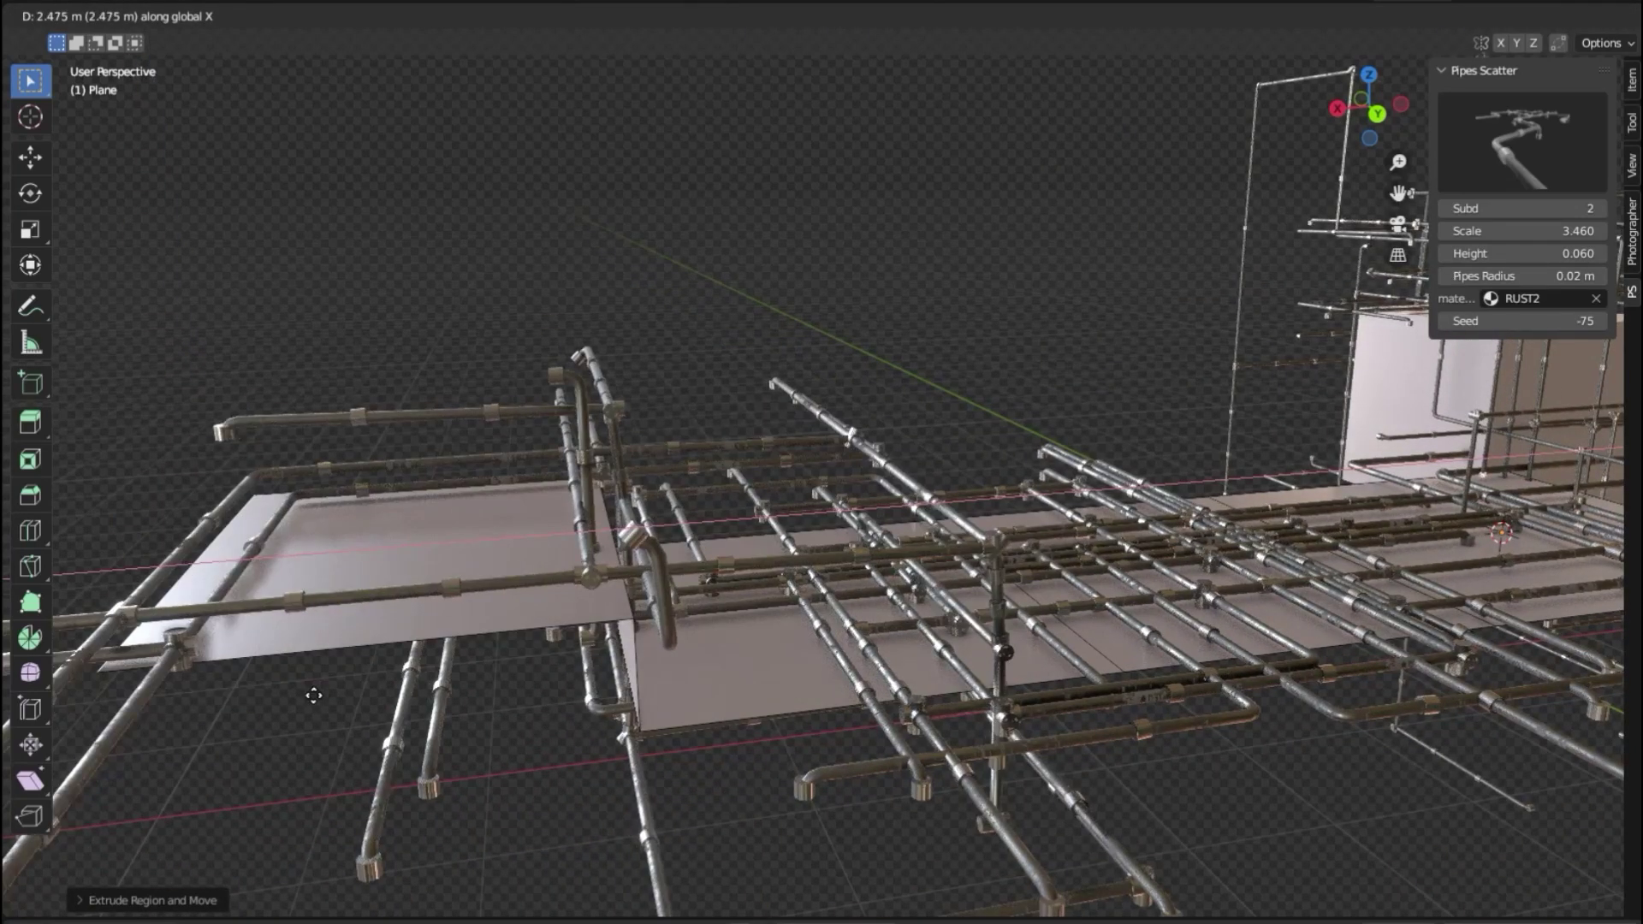
middle_click_drag(661, 753, 1184, 734)
Duplicate the pipe-wrapped cube as Cube.002, placed above the floor
key("Tab")
left_click(1554, 510)
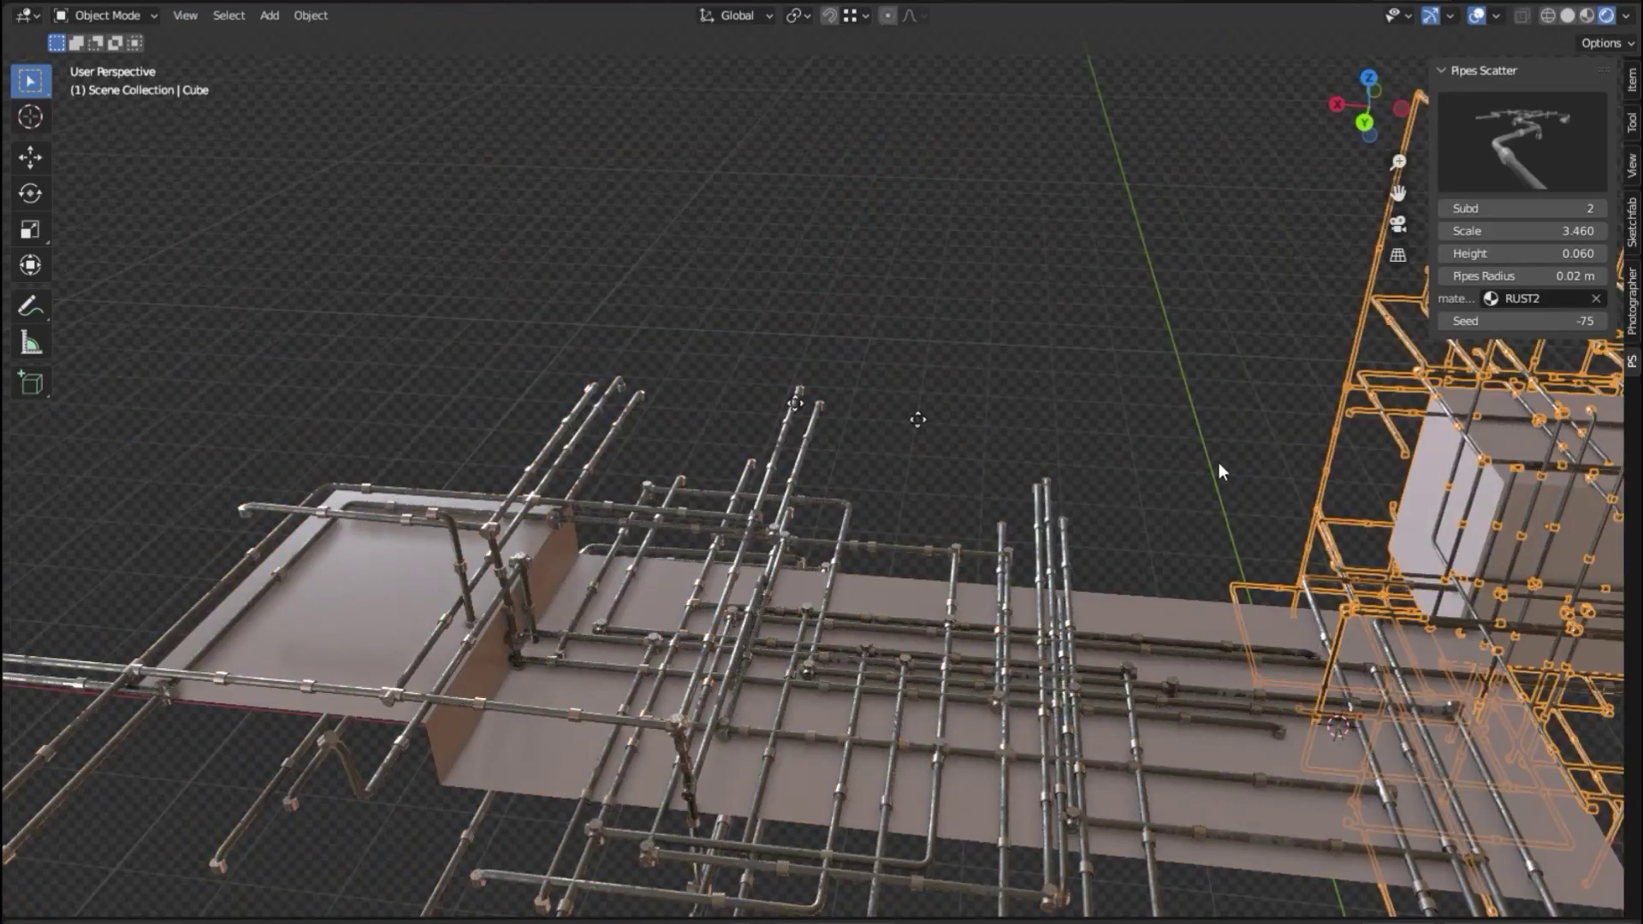
key("shift+d")
left_click(267, 311)
middle_click_drag(267, 311, 886, 285)
Duplicate the cube twice more, placing each copy elsewhere in the scene
key("shift+d")
left_click(1283, 257)
middle_click_drag(1284, 257, 775, 238)
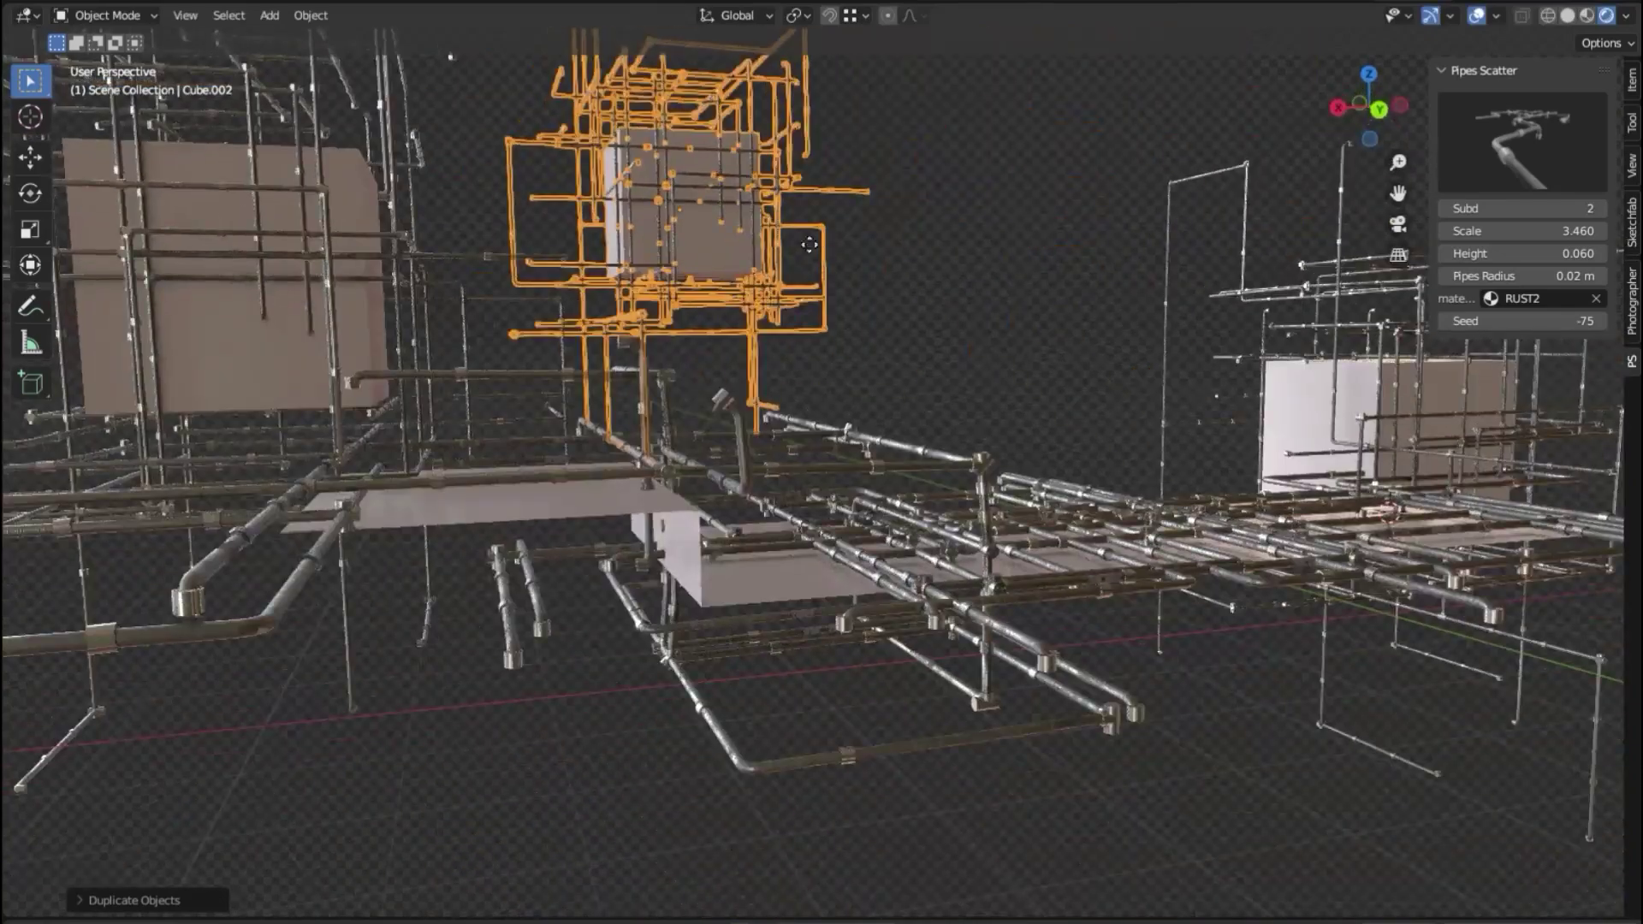
key("shift+d")
left_click(1241, 329)
middle_click_drag(1241, 328, 1155, 346)
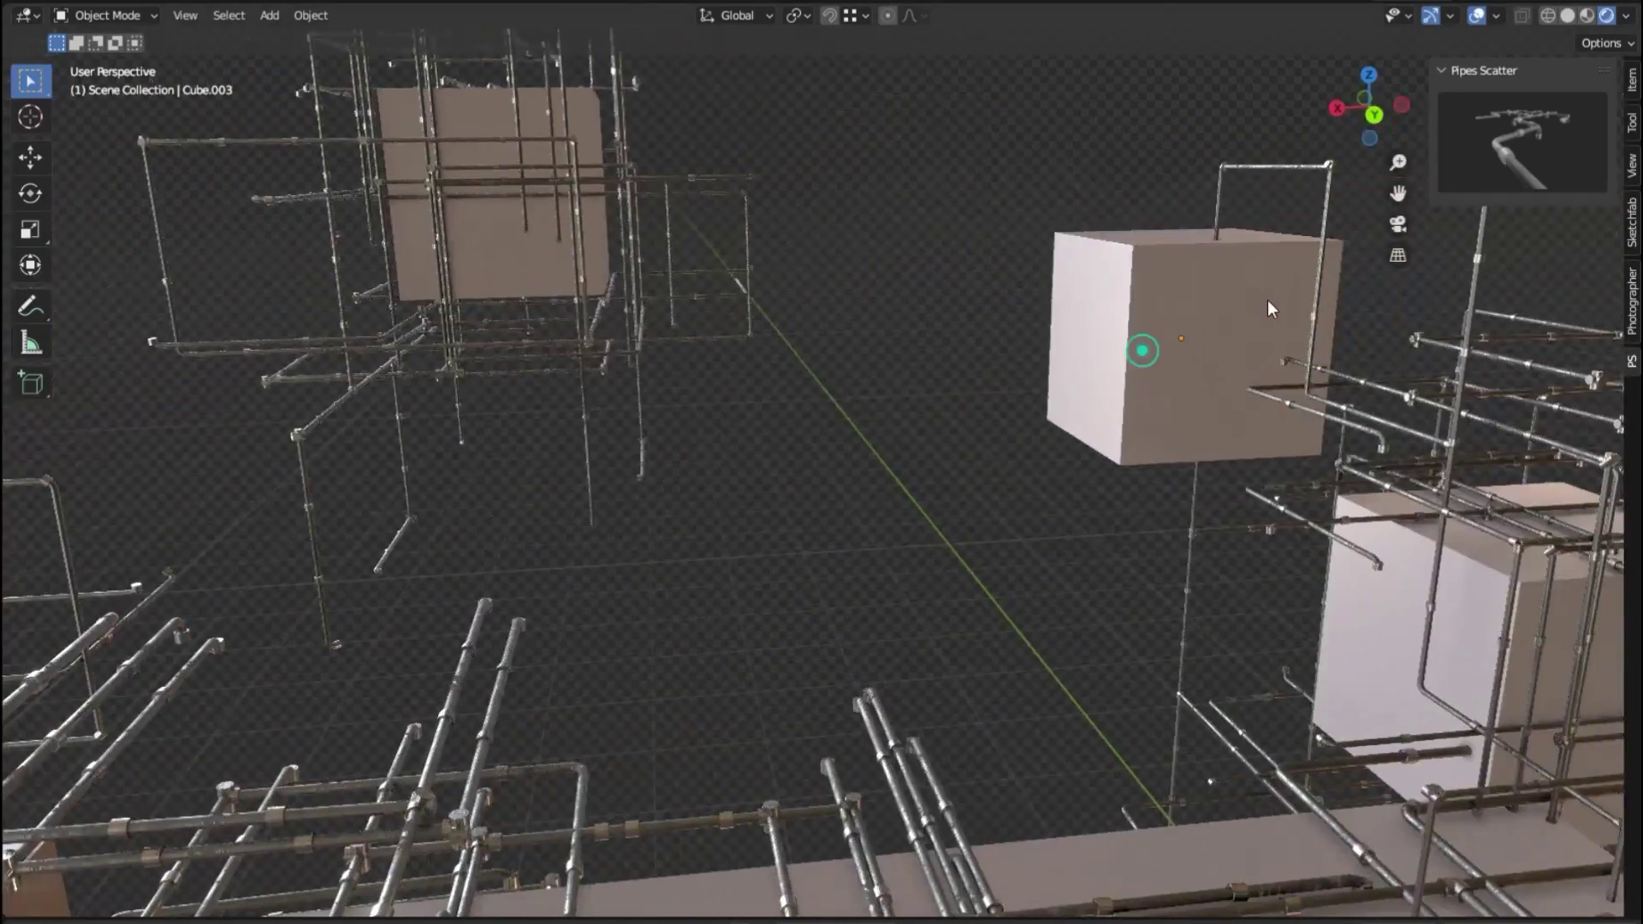
Wrap Cube.003 in bolted RUST4 pipes and raise their Scale to 2.400
left_click(1444, 257)
middle_click_drag(1121, 522, 940, 541)
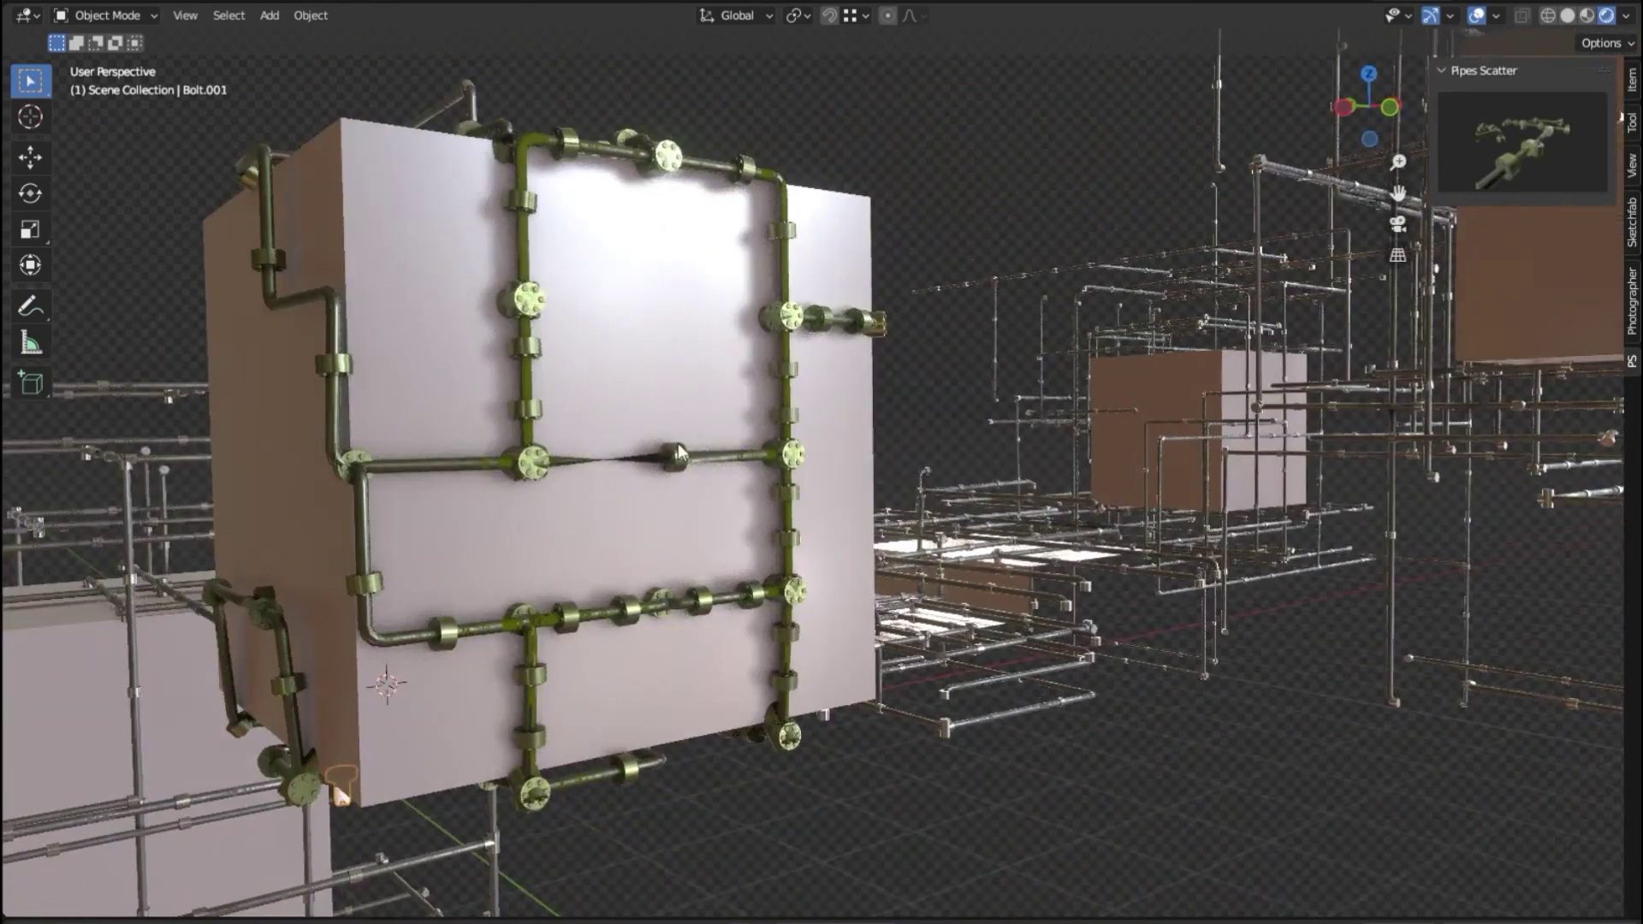
left_click(525, 387)
left_click_drag(1527, 231, 1588, 231)
middle_click_drag(1251, 501, 862, 368)
left_click(872, 422)
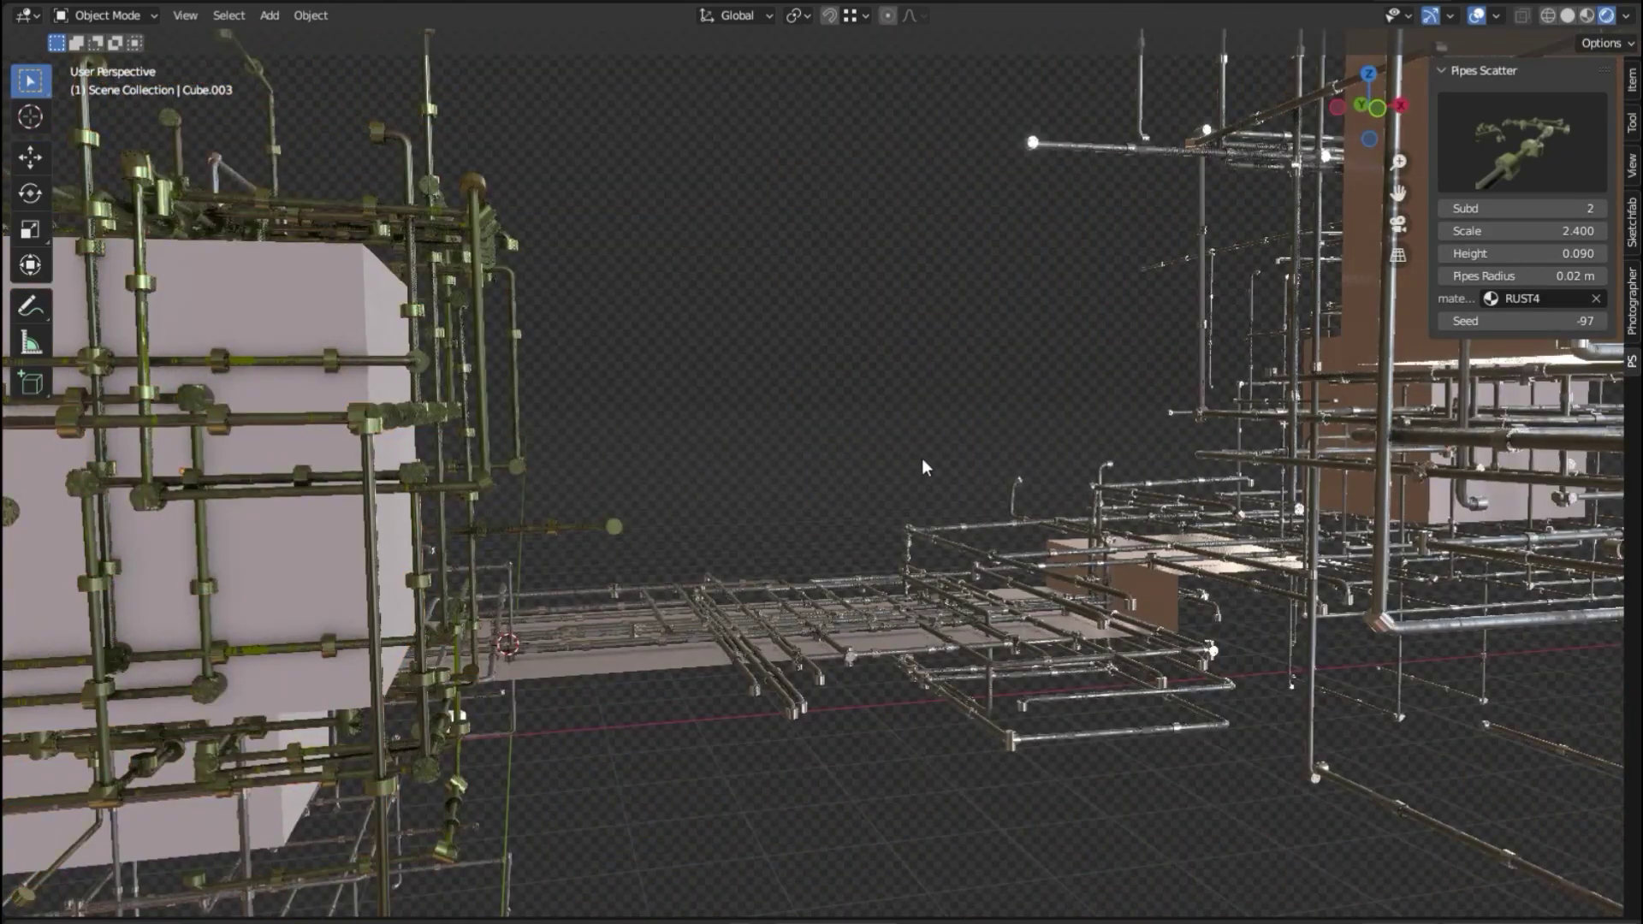
middle_click_drag(922, 458, 922, 403)
middle_click_drag(909, 470, 672, 466)
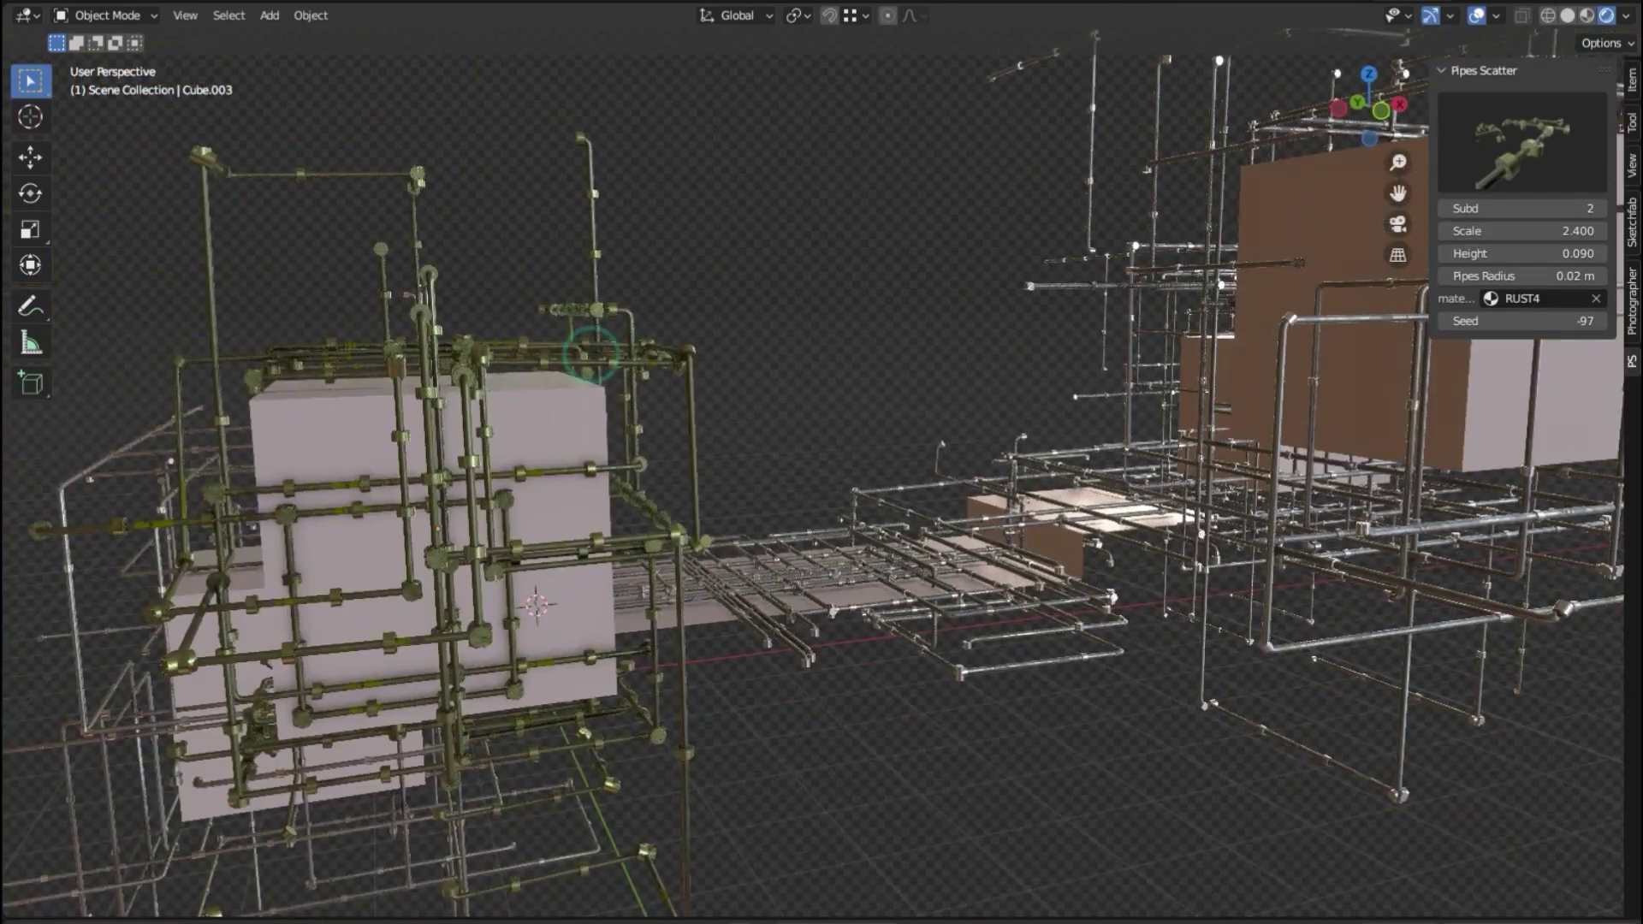
left_click(591, 354)
Try other pipe styles, then apply the first preset in RUST material at Scale about 2.960
left_click(1554, 167)
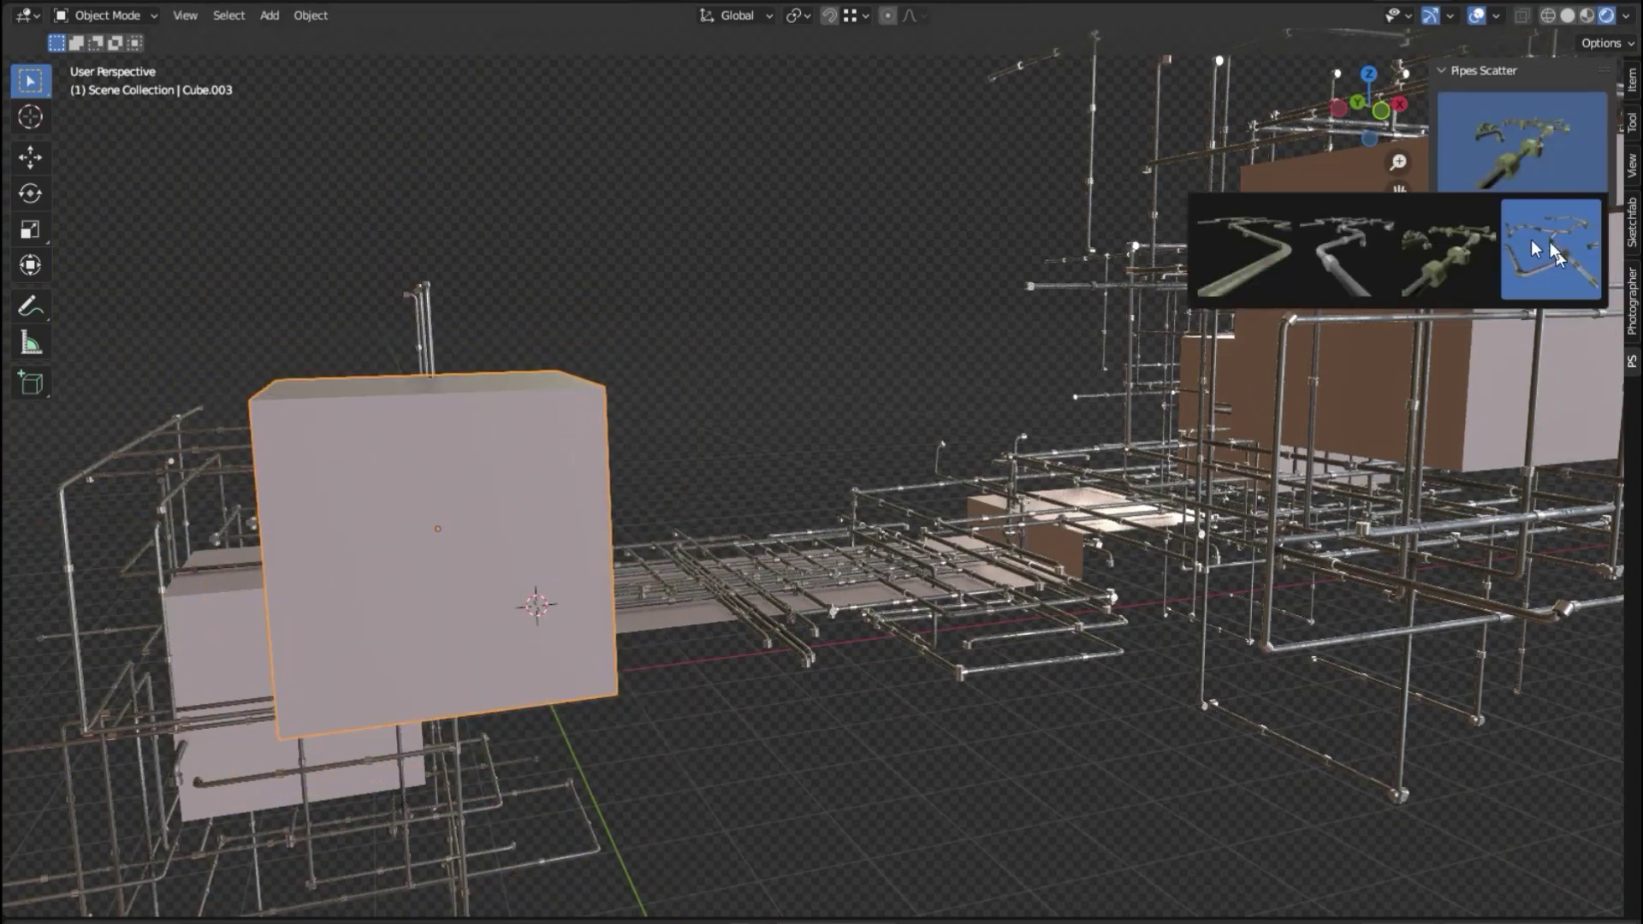
middle_click_drag(844, 485, 748, 563)
scroll(772, 499, "up", 3)
middle_click_drag(772, 500, 787, 496)
left_click_drag(1478, 228, 1540, 228)
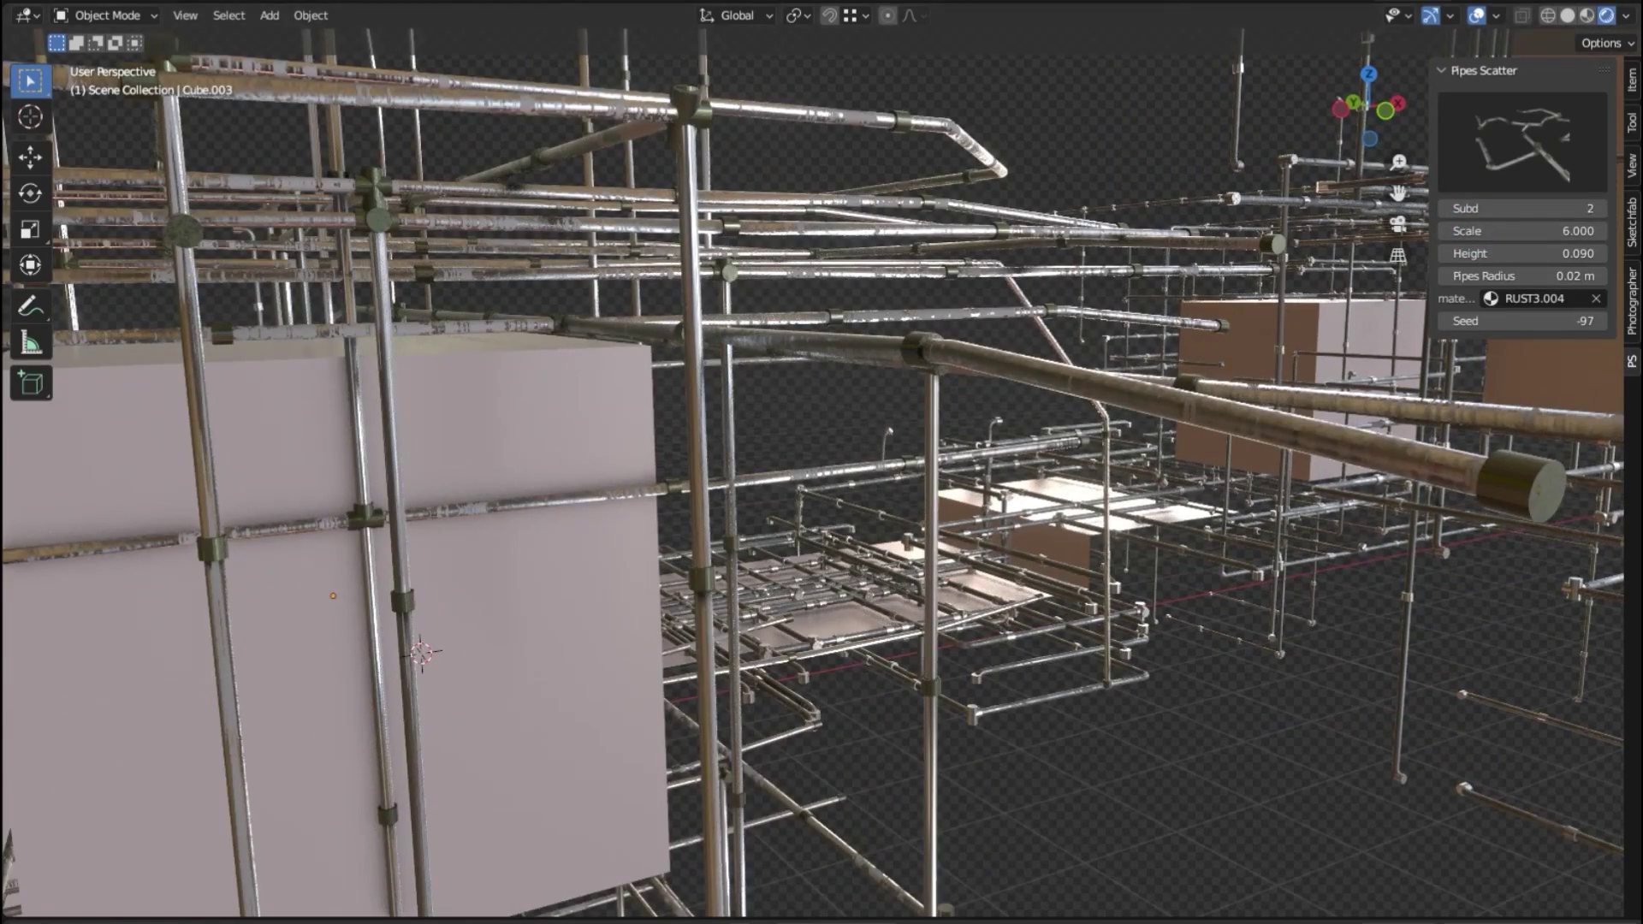
left_click(1538, 141)
left_click(1246, 269)
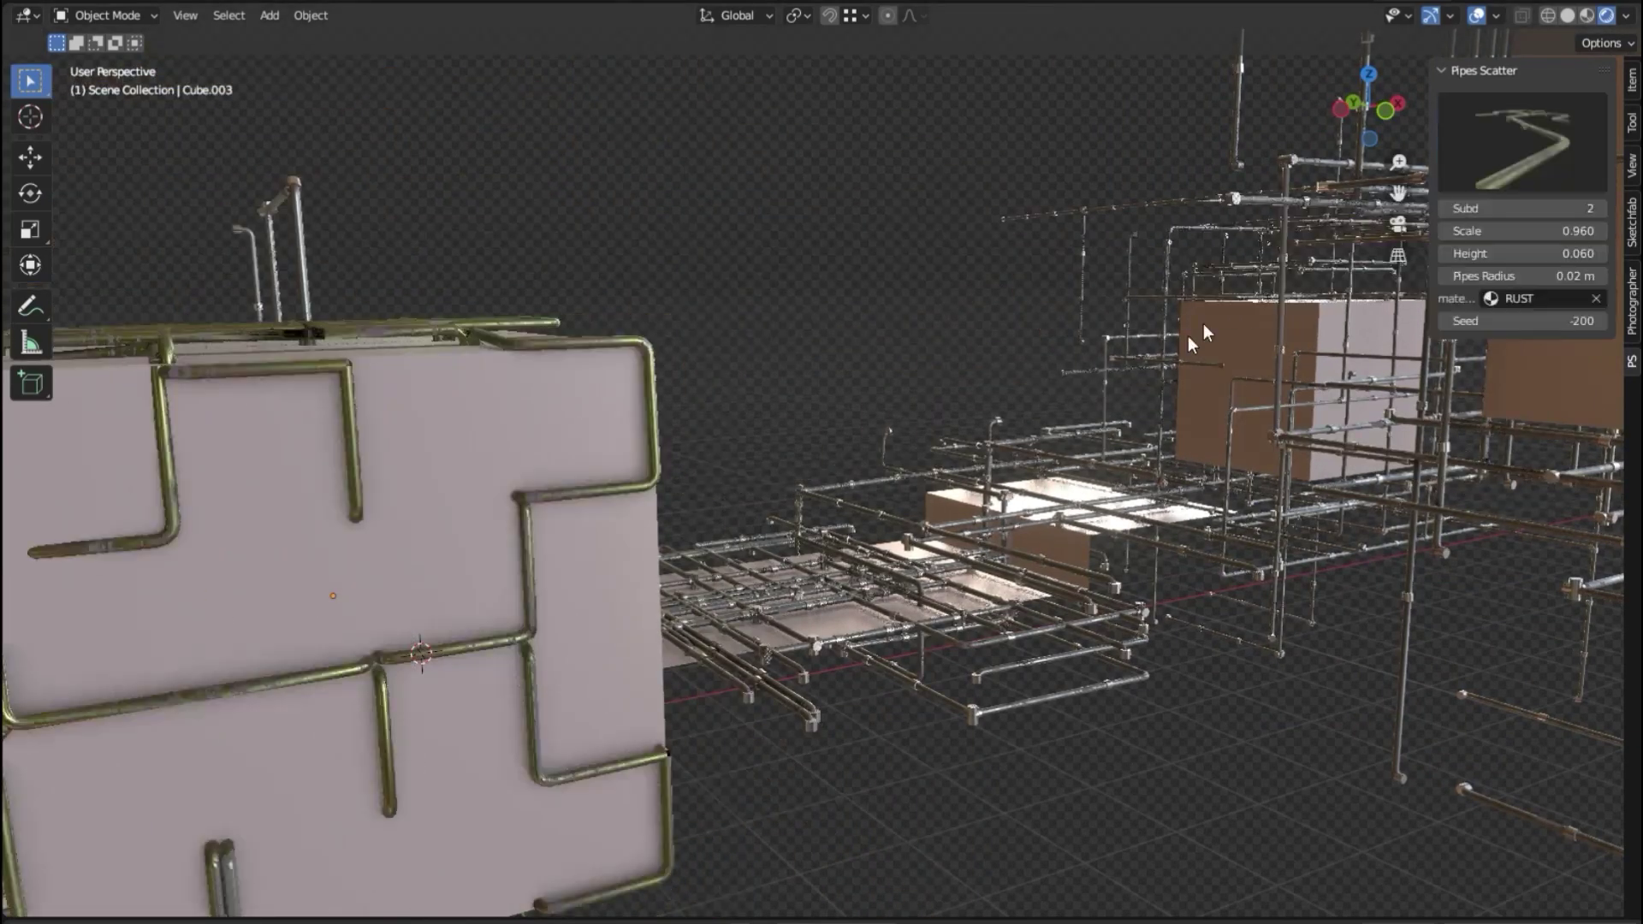
middle_click_drag(1203, 324, 824, 550)
left_click_drag(1514, 233, 1458, 248)
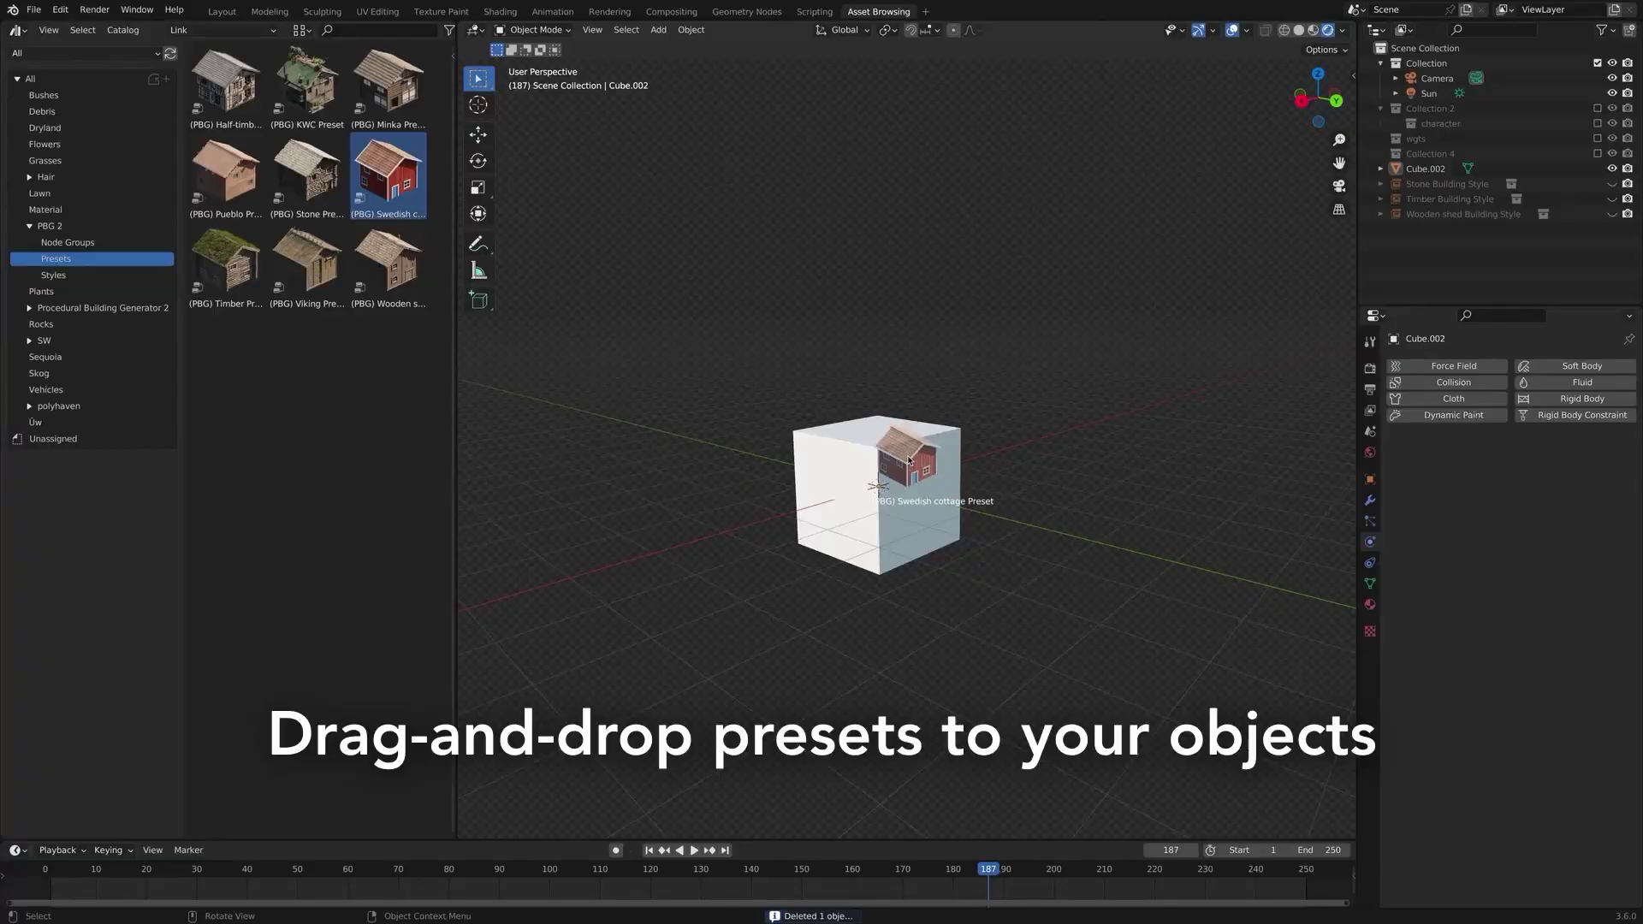
Stretch the Swedish cottage along Y, raise part of it along Z, and extrude a side annex
key("y")
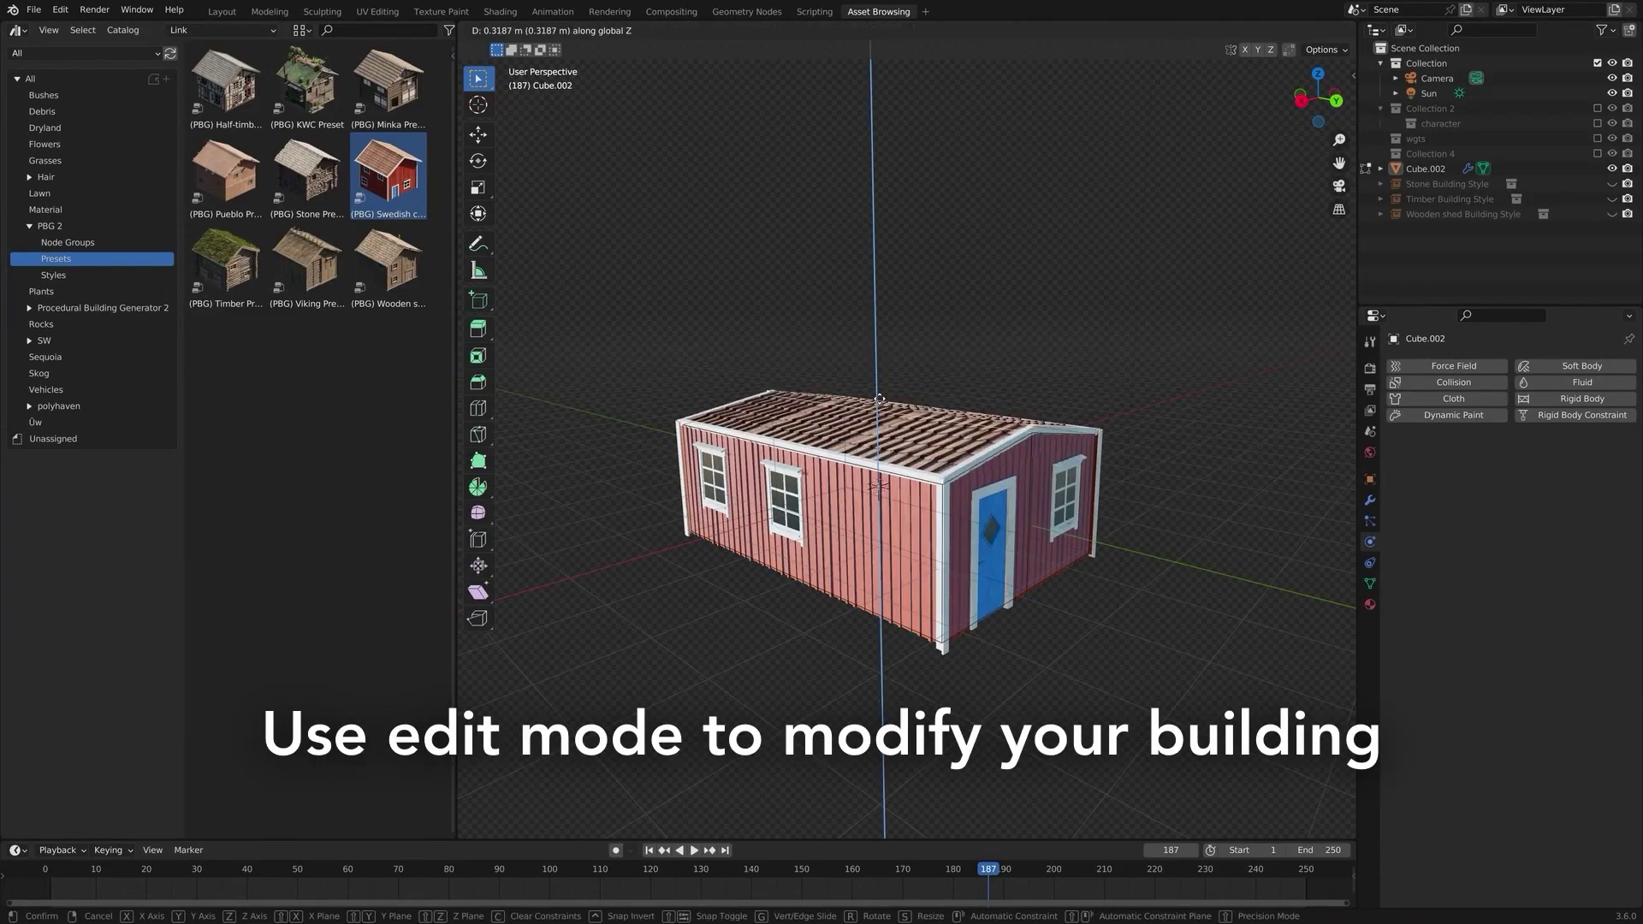
left_click(888, 317)
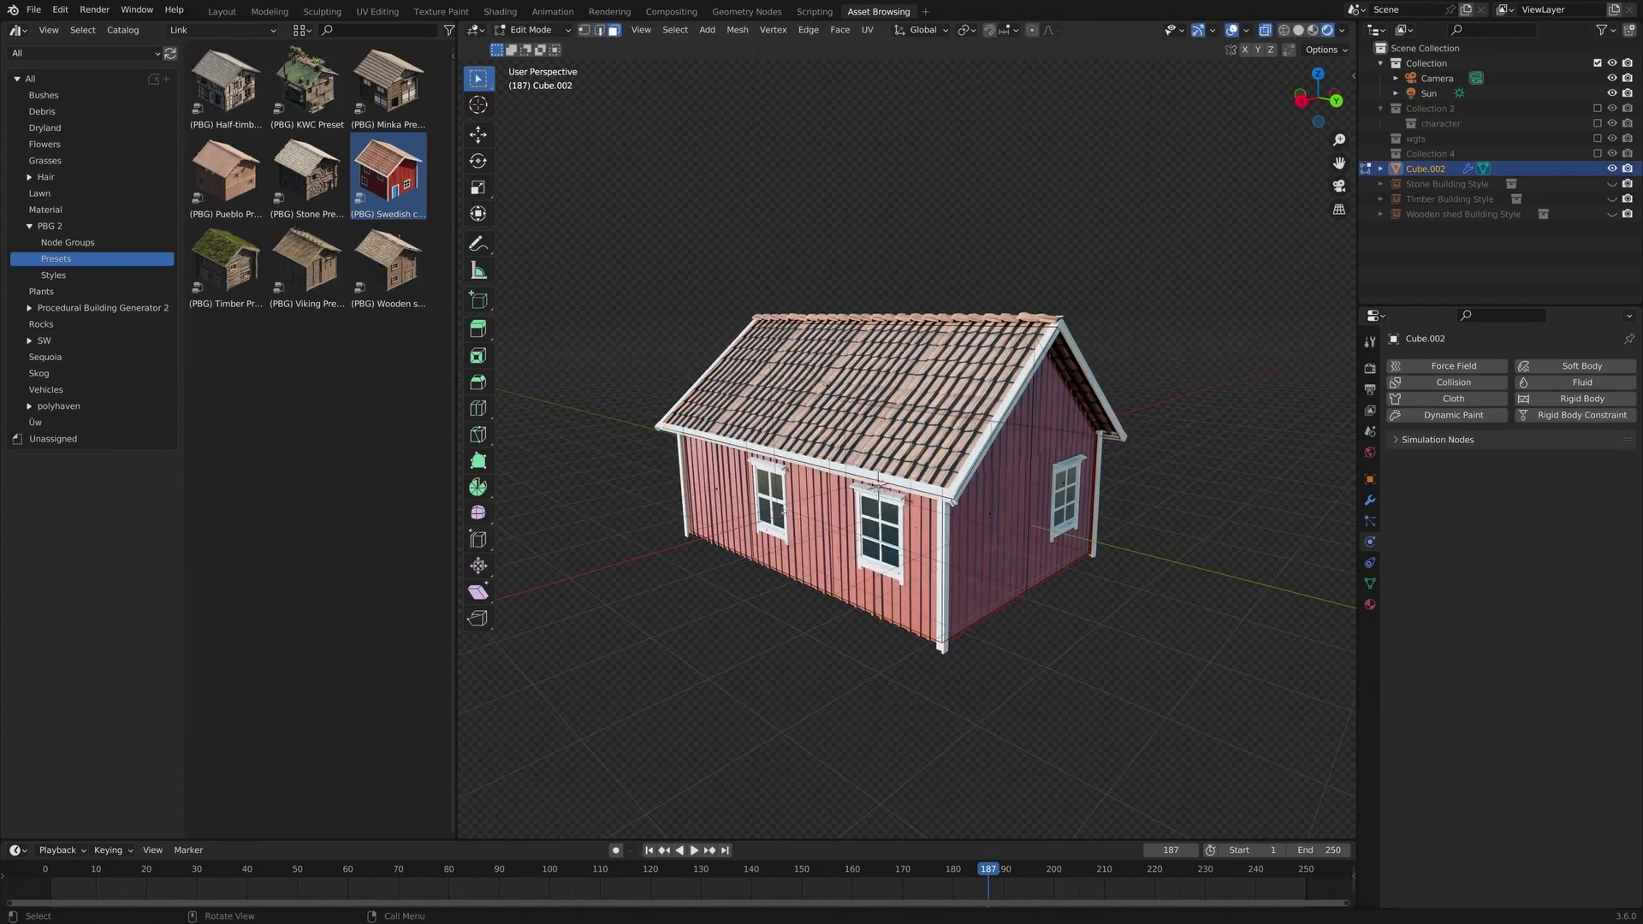
key("e")
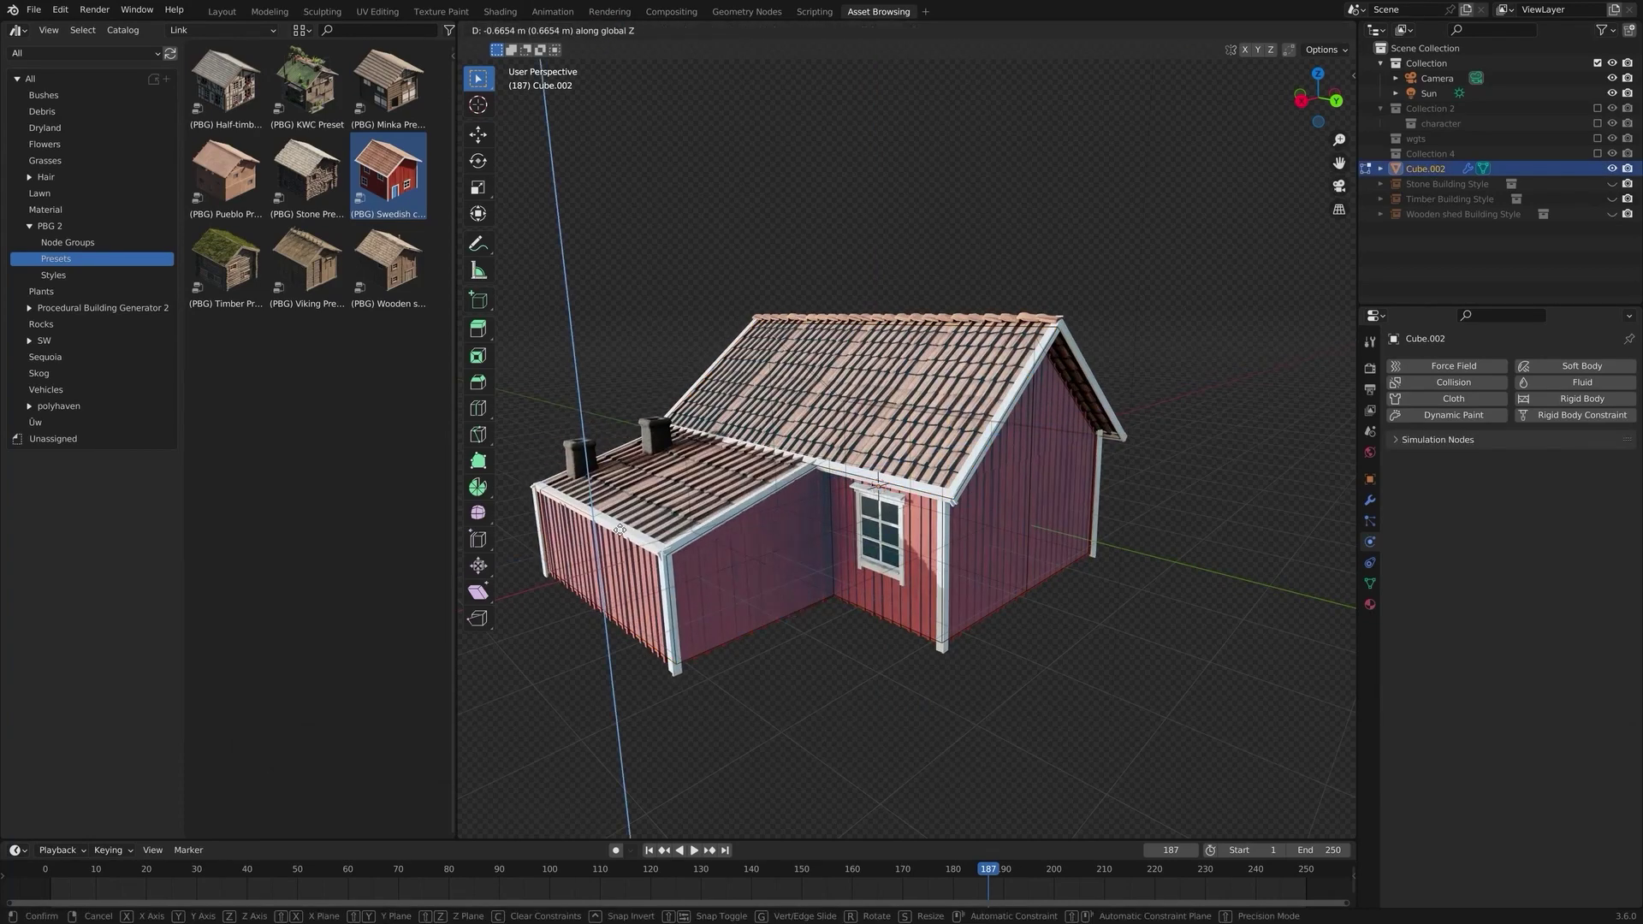
key("Tab")
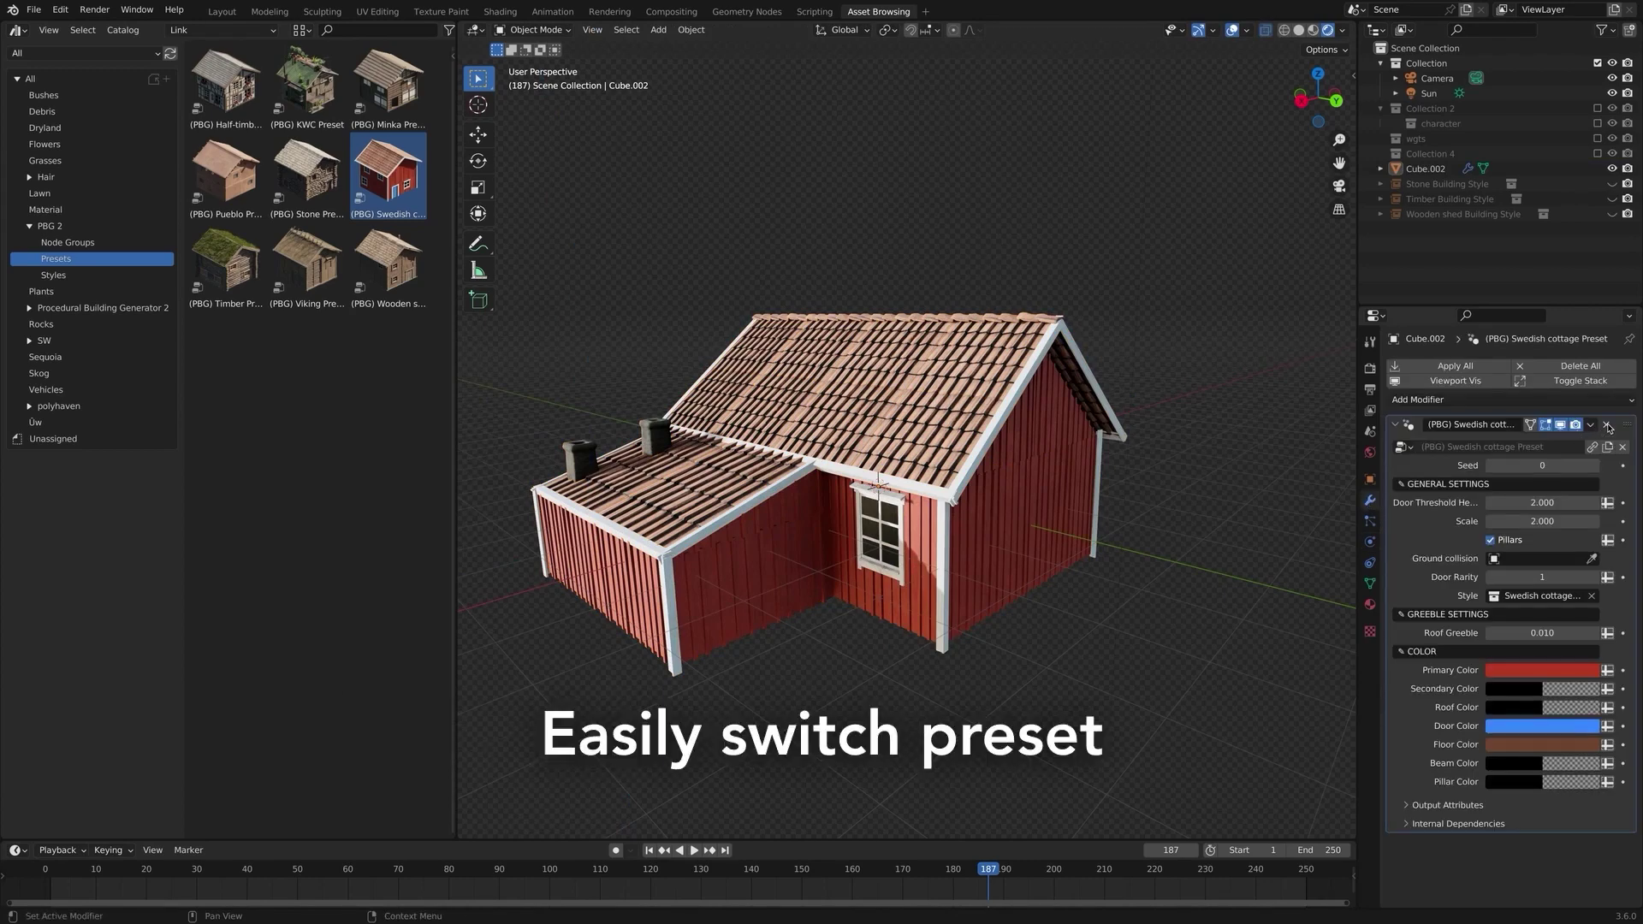
Replace the Swedish cottage preset with the KWC Preset and step its Seed up repeatedly
left_click(1608, 425)
left_click_drag(914, 418, 914, 419)
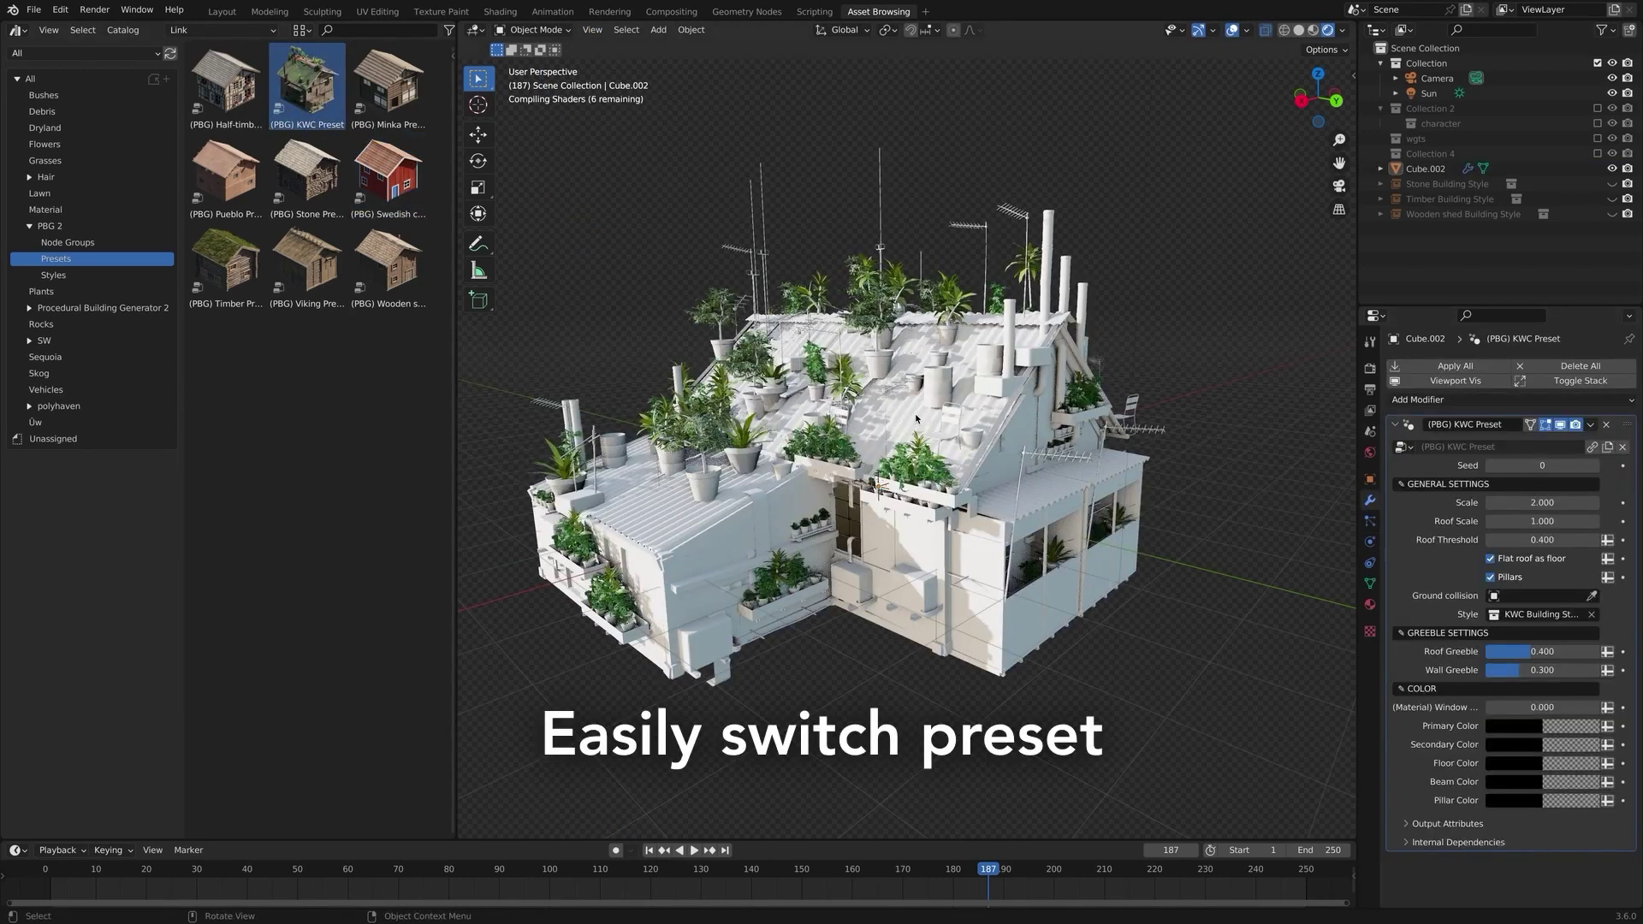
left_click(1594, 469)
left_click(1594, 469)
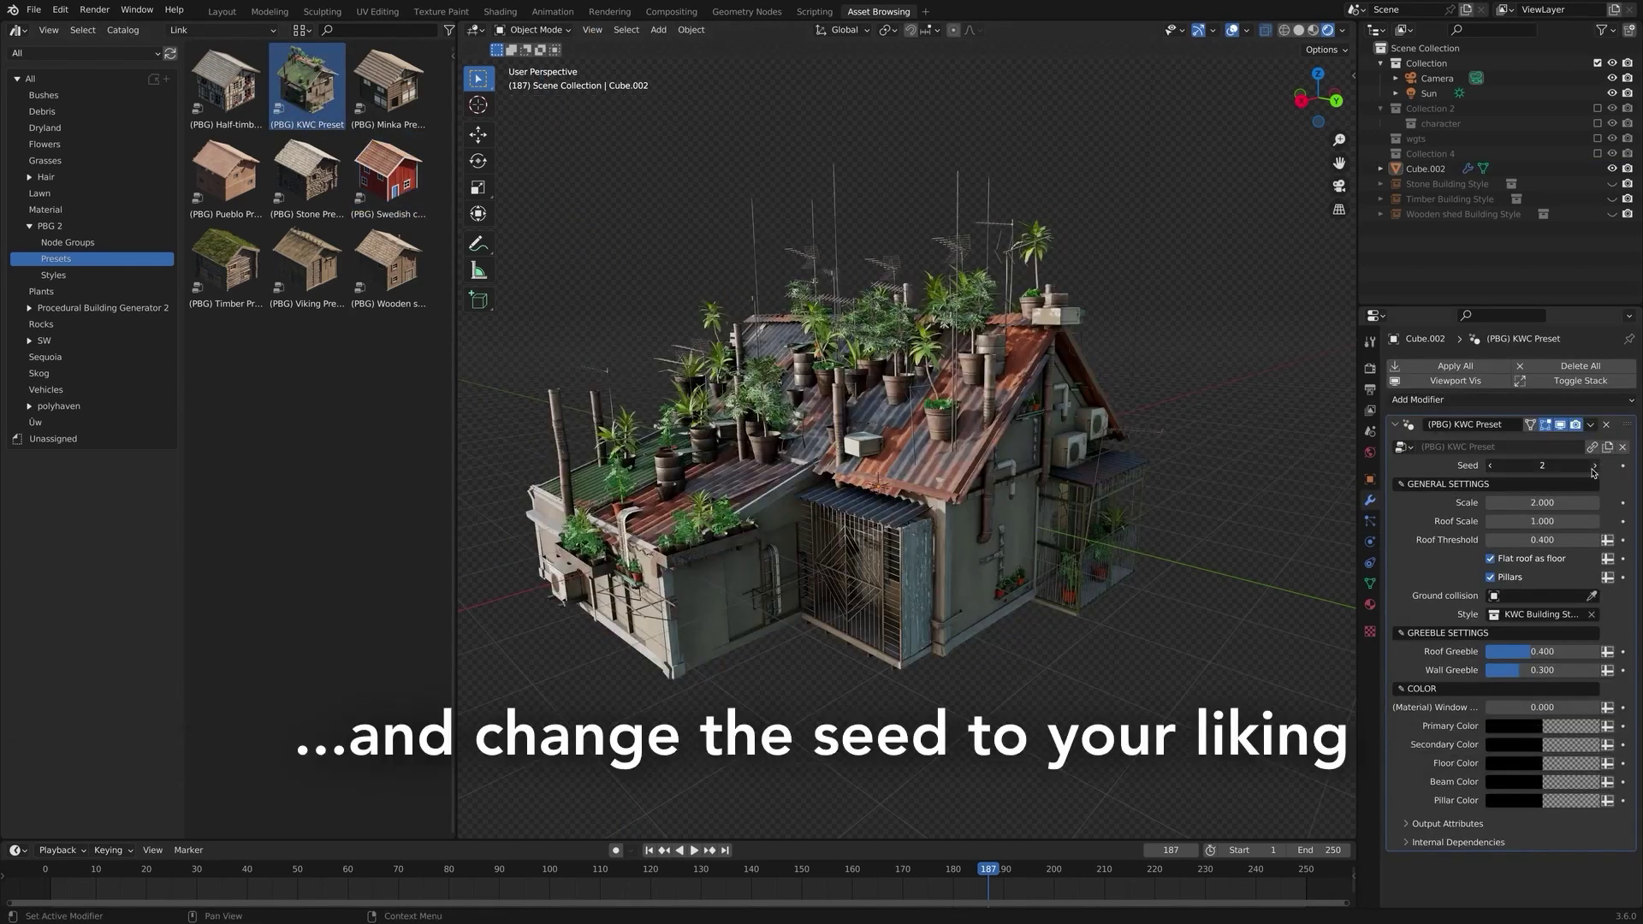
left_click(1593, 468)
left_click(1594, 468)
left_click(1593, 469)
left_click(1594, 469)
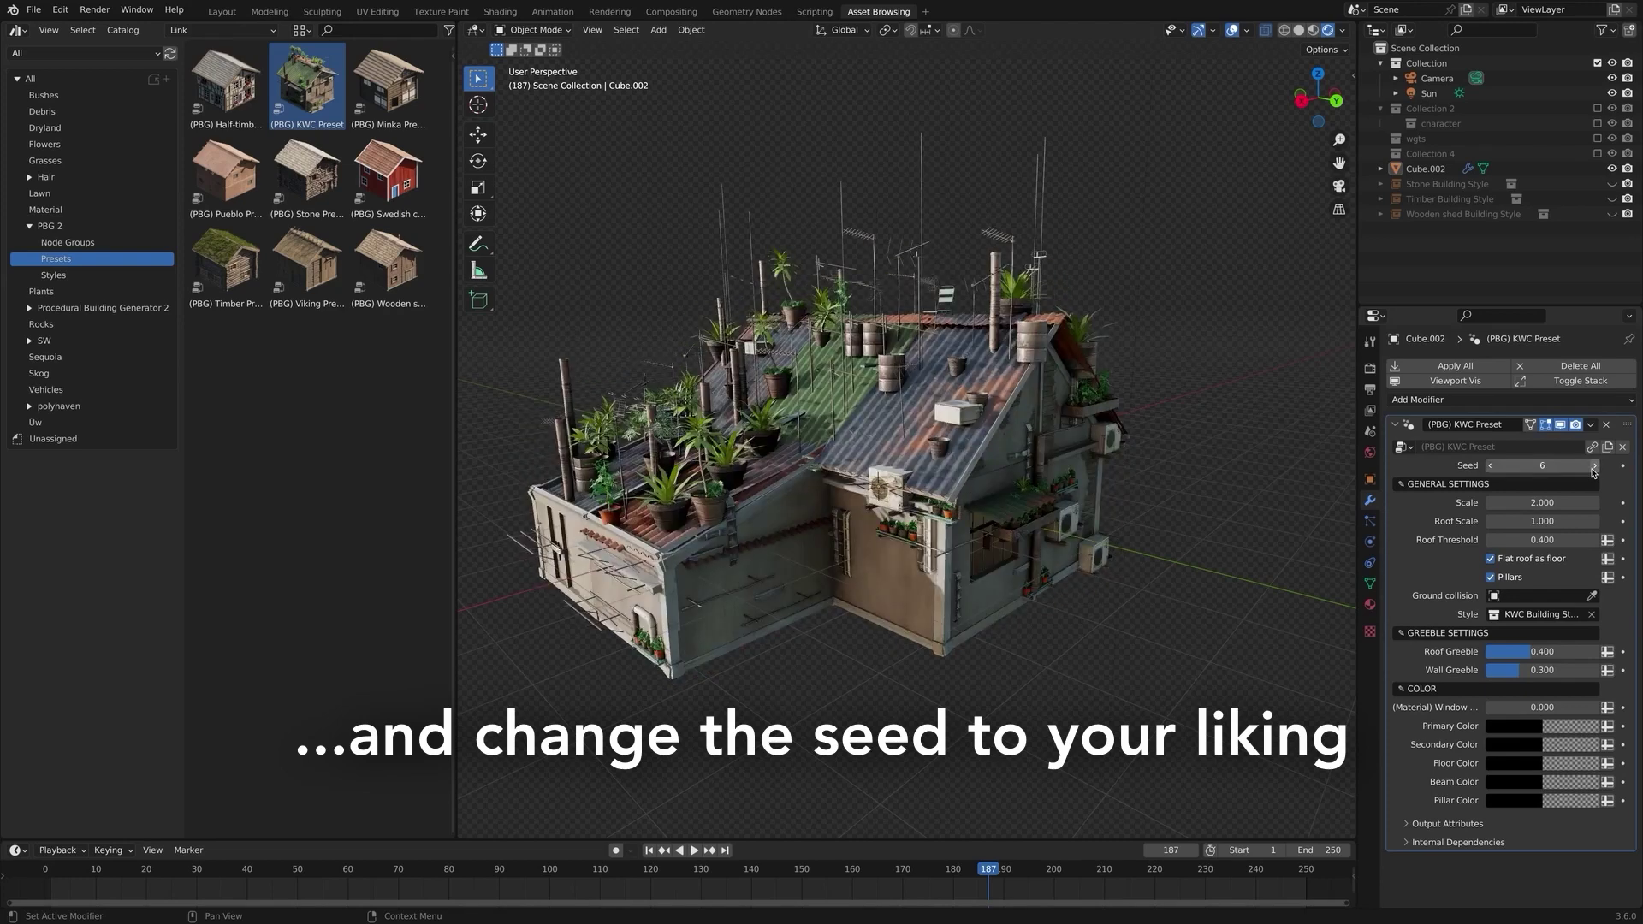
left_click(1594, 469)
left_click(1594, 469)
left_click(1594, 469)
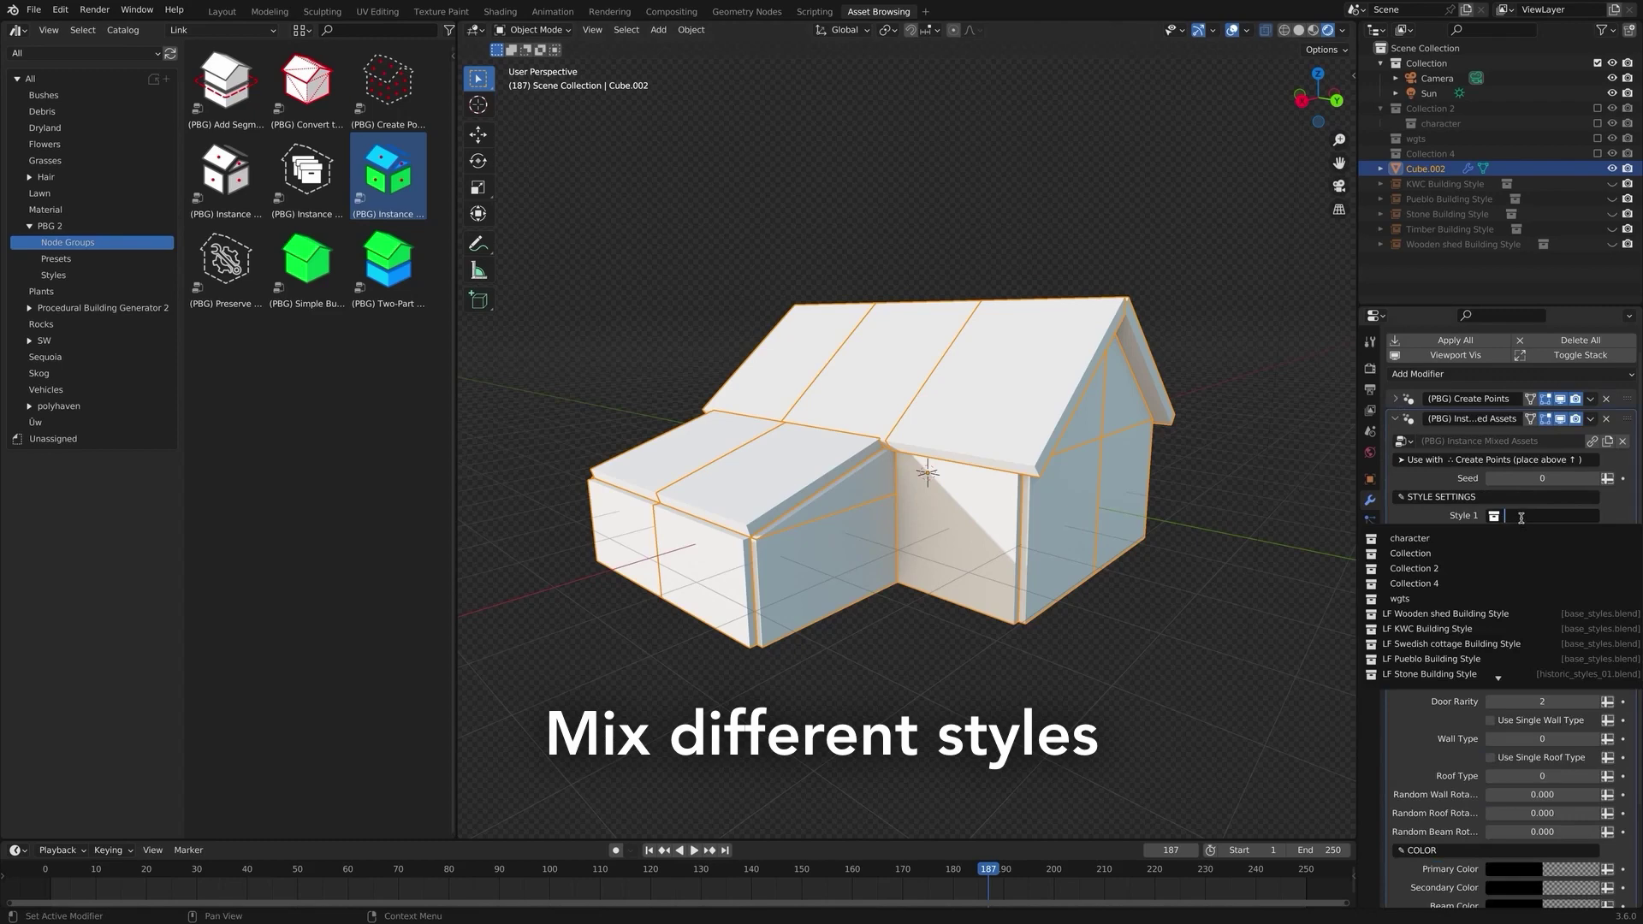
Mix Wooden shed, KWC and Pueblo styles with Walls Collection 3 and Wall Greeble 1.000
left_click(1508, 535)
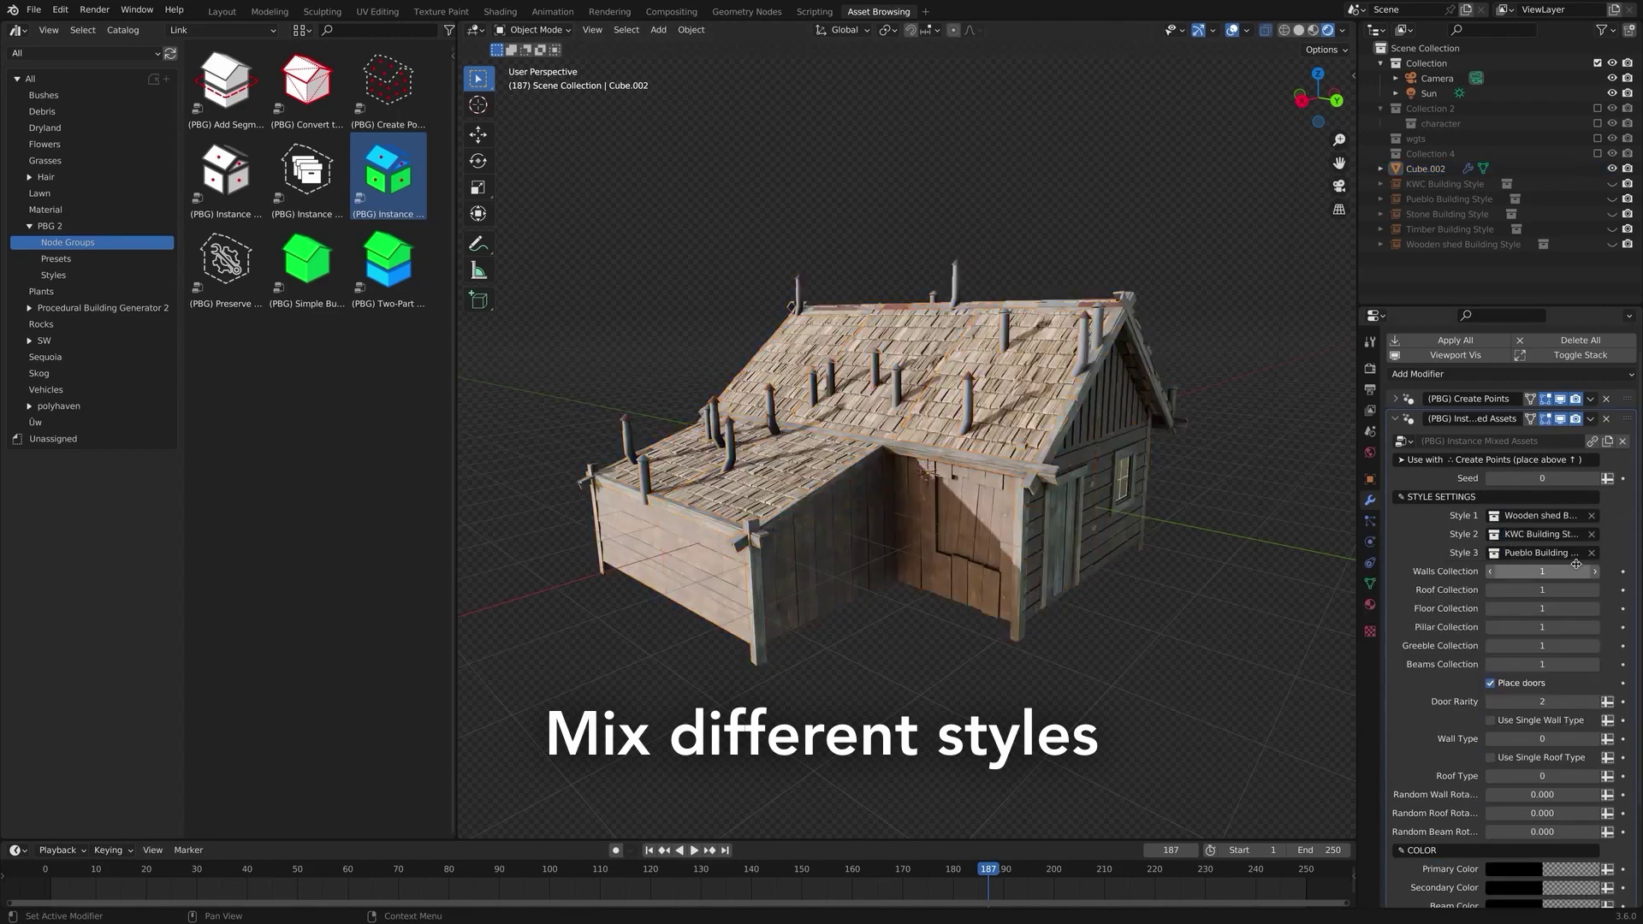
left_click(1594, 572)
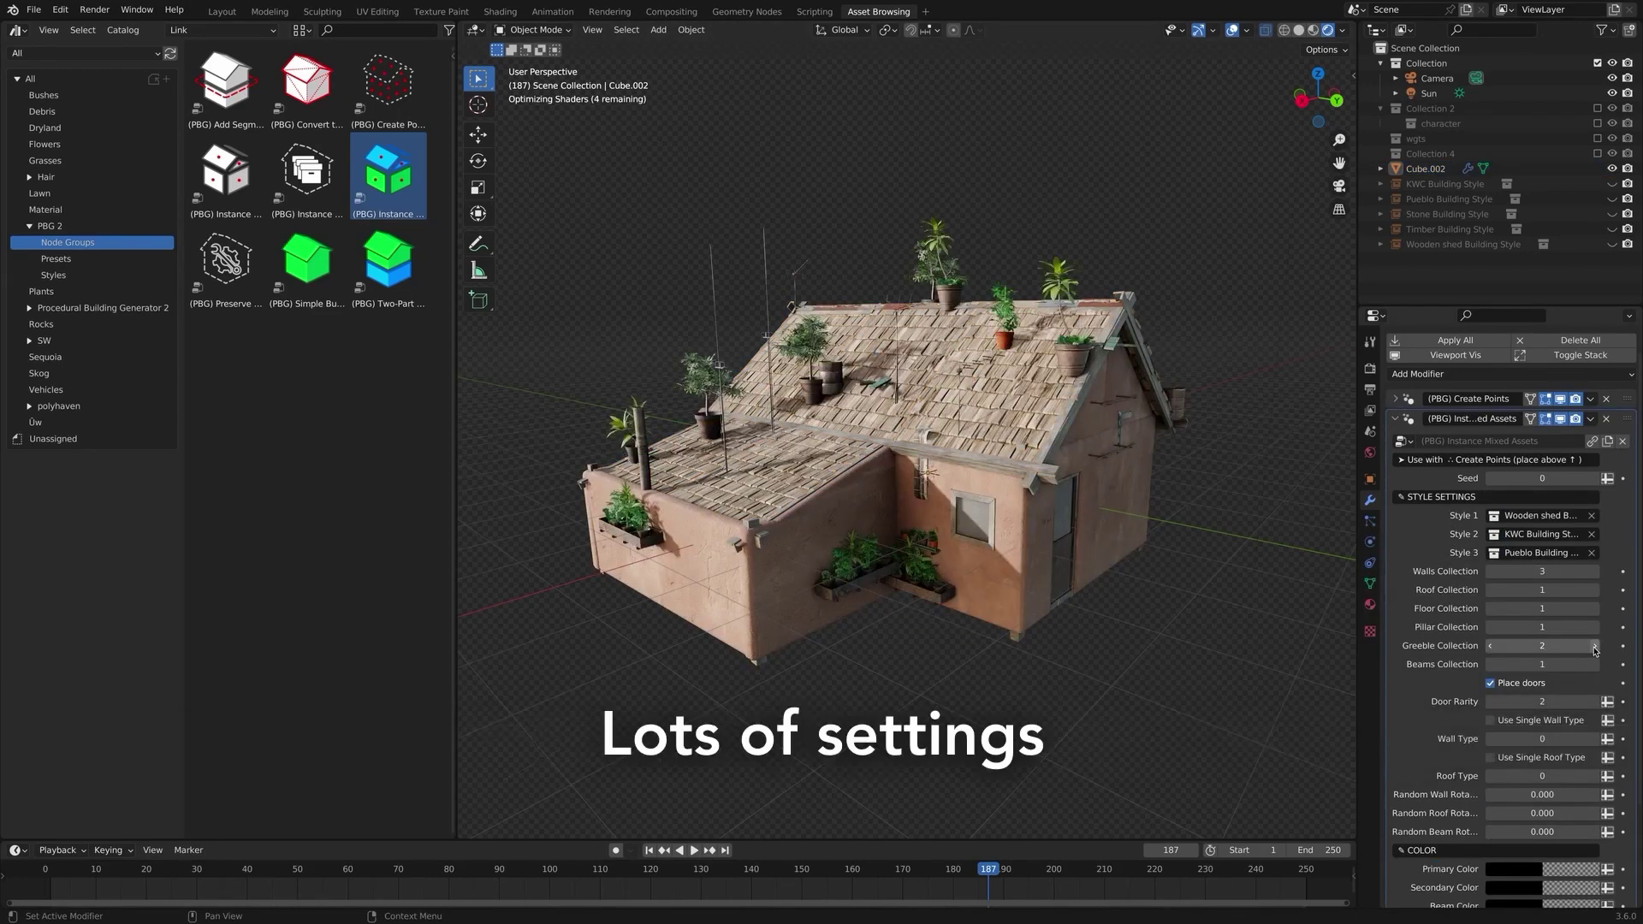
scroll(1562, 659, "down", 15)
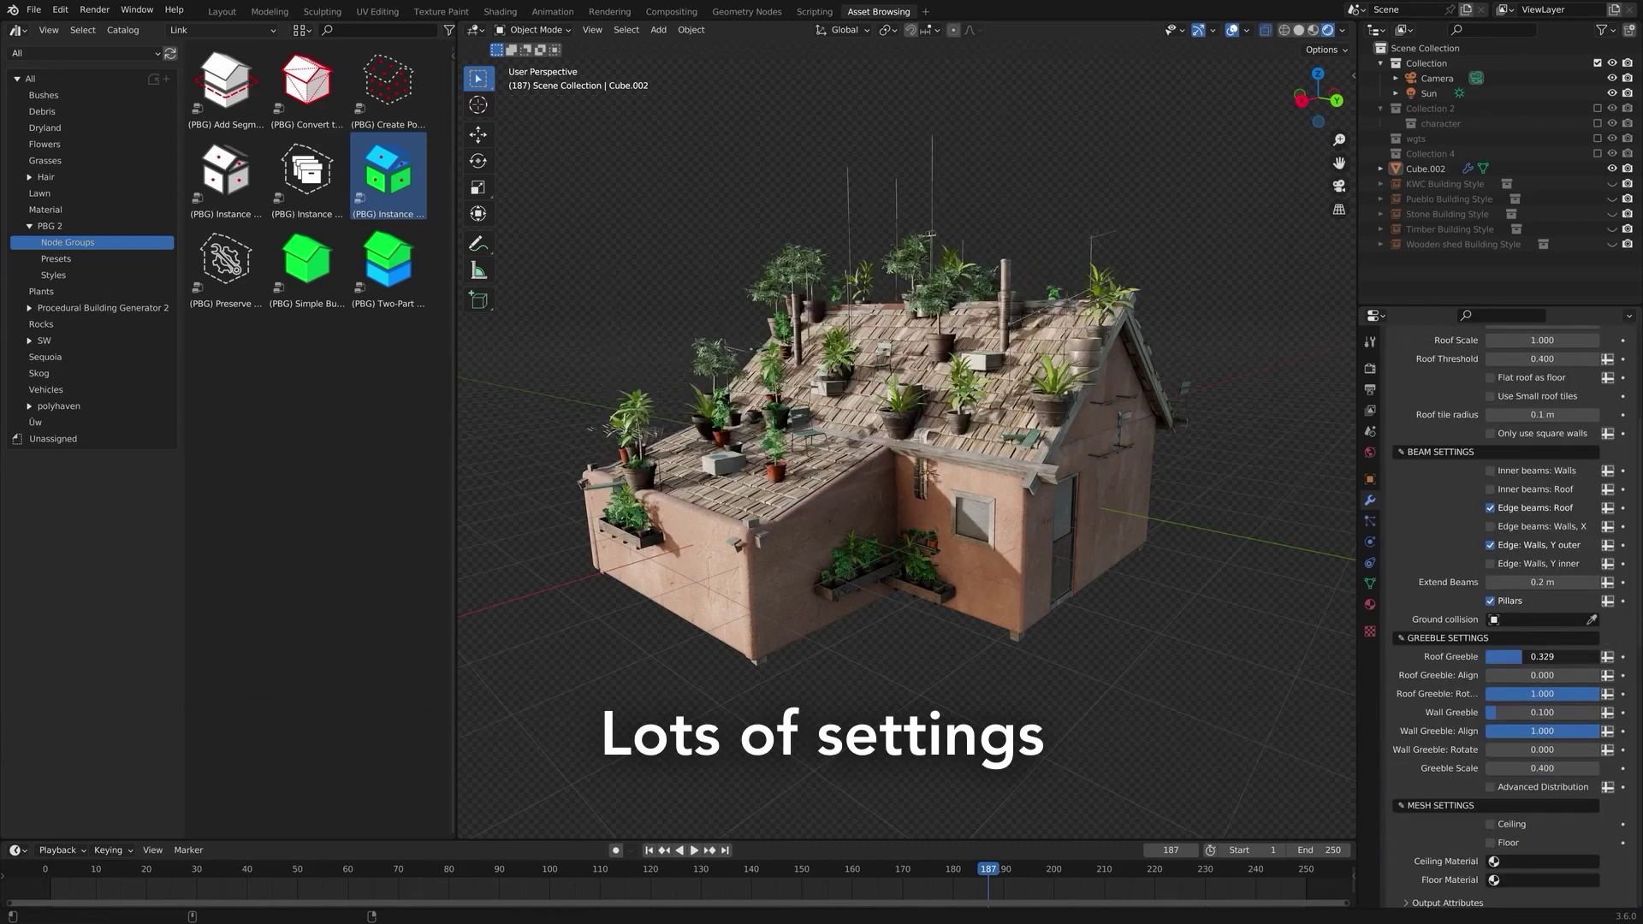
scroll(1483, 613, "down", 5)
left_click_drag(1498, 545, 1597, 545)
mouse_move(1543, 601)
left_mouse_down()
mouse_move(1497, 602)
mouse_move(1537, 601)
left_mouse_up()
scroll(1536, 602, "down", 12)
middle_click_drag(599, 556, 599, 257)
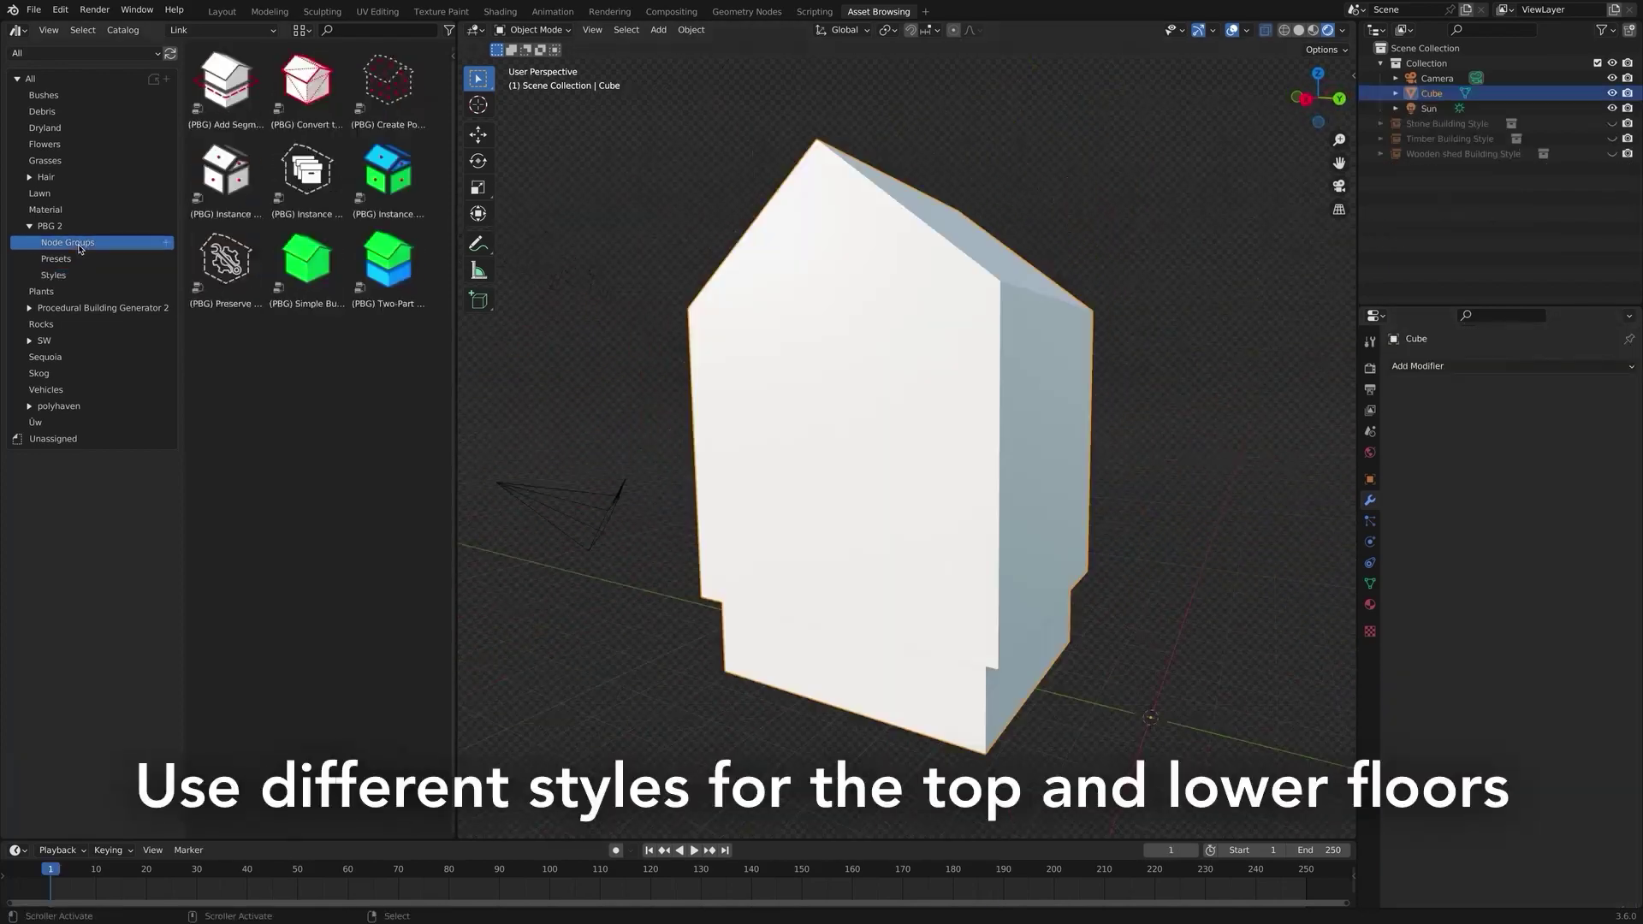
Drop the Two-Part Building node group on the cube and give a segment the Timber Building Style
left_click_drag(463, 264, 884, 319)
scroll(1540, 599, "down", 15)
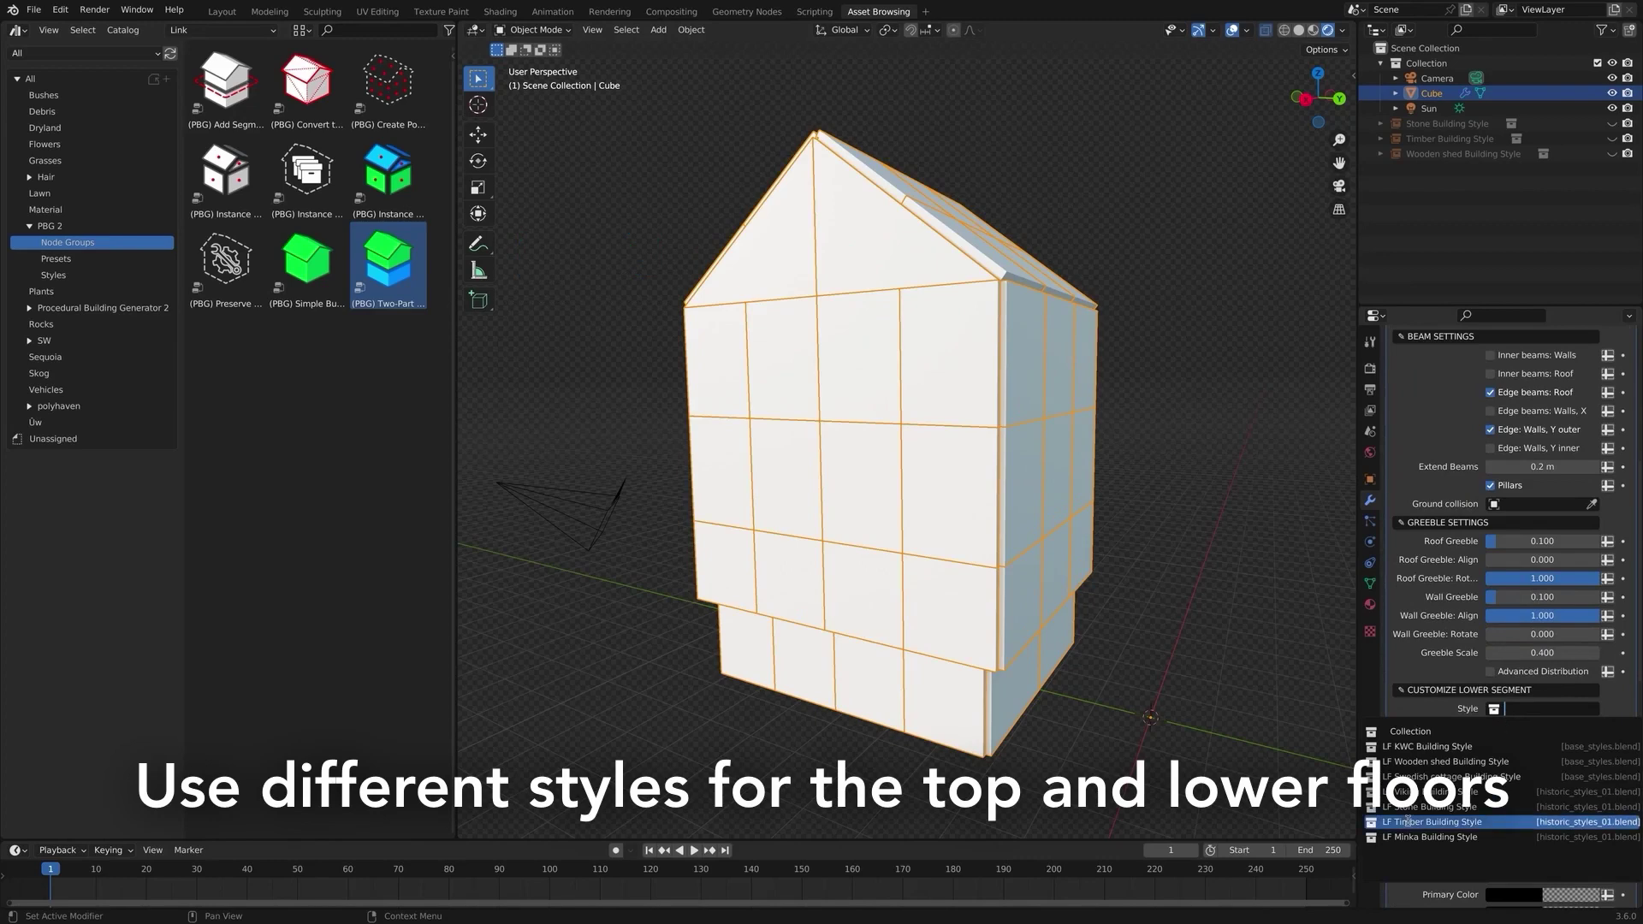
left_click(1541, 748)
left_click(1532, 770)
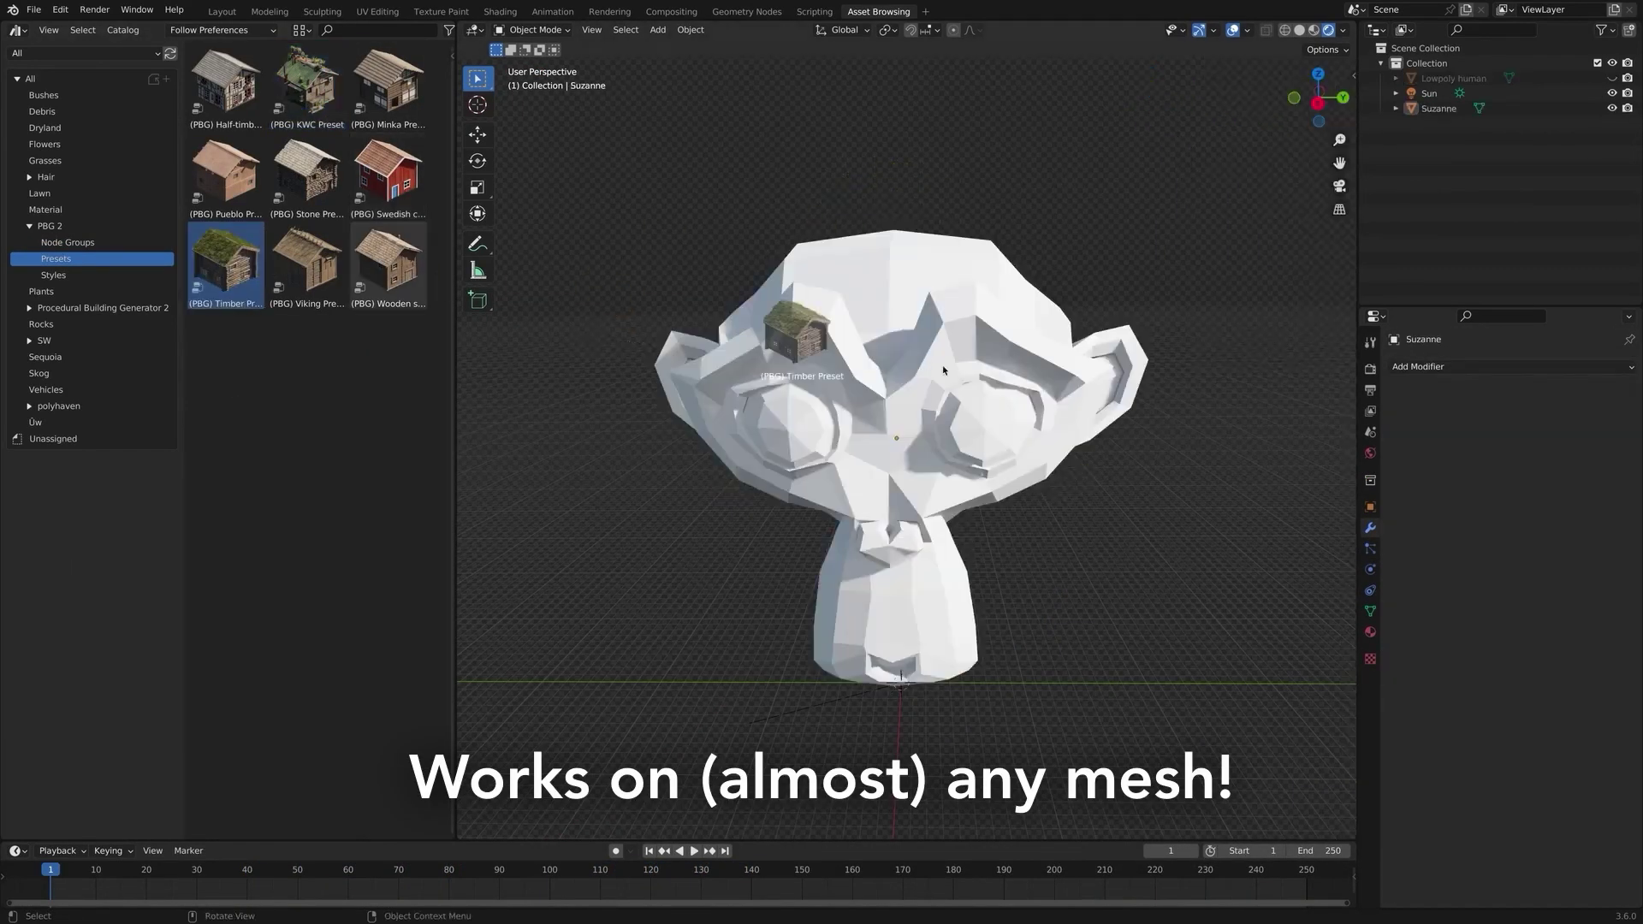
Apply the Timber preset to the monkey head and Viking to the teapot, then move along Z
left_click_drag(944, 370, 944, 369)
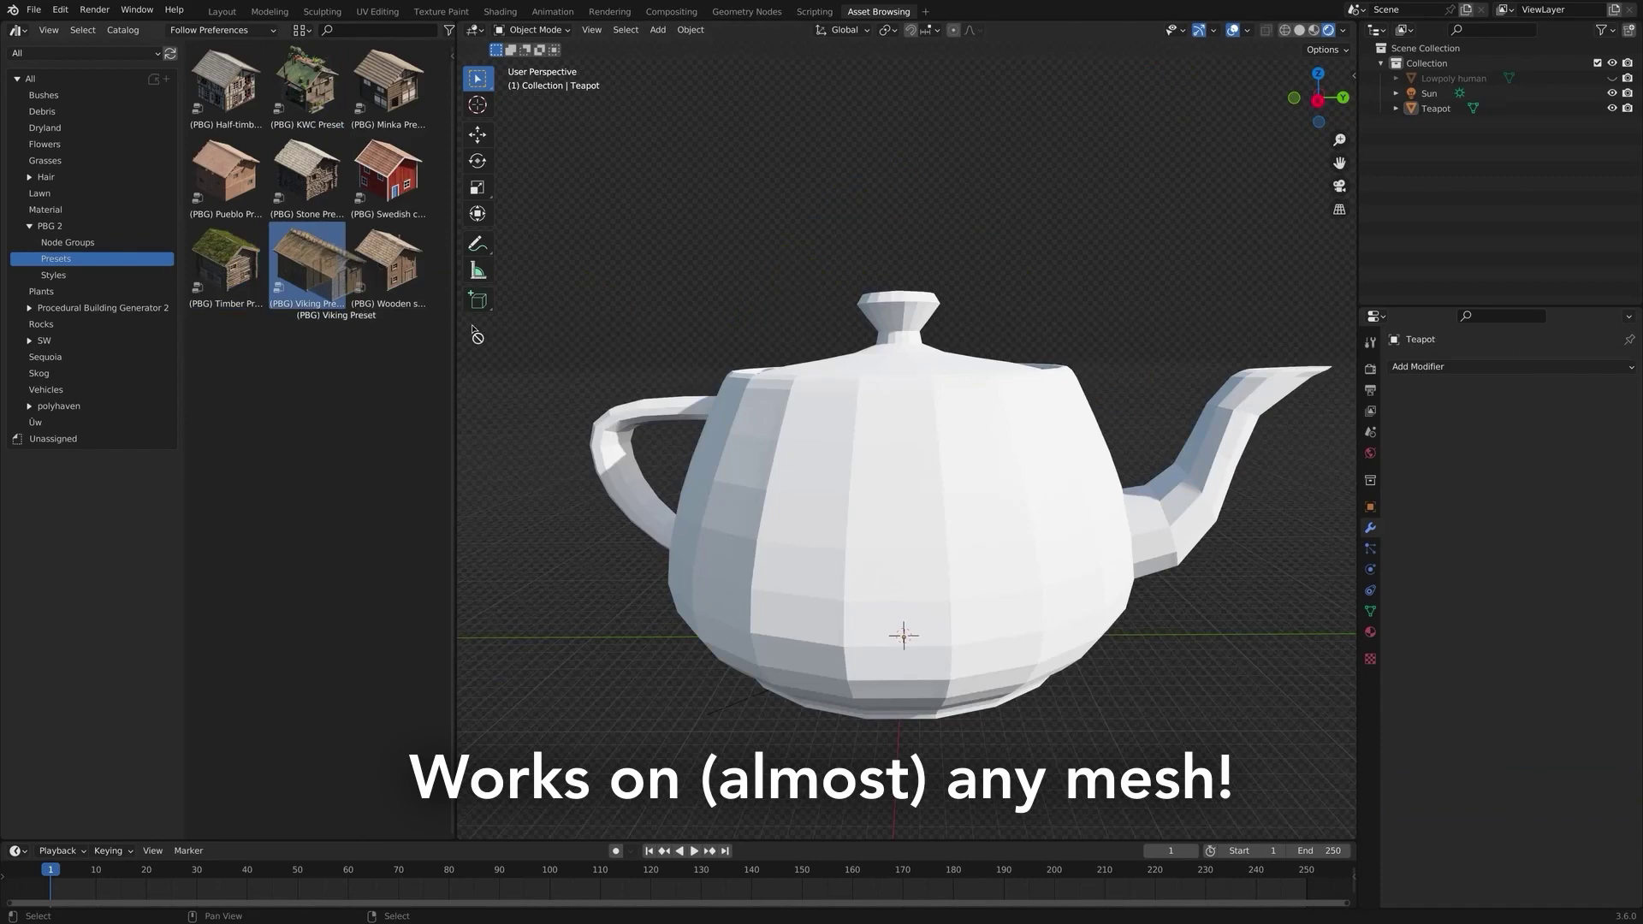
left_click_drag(306, 265, 890, 484)
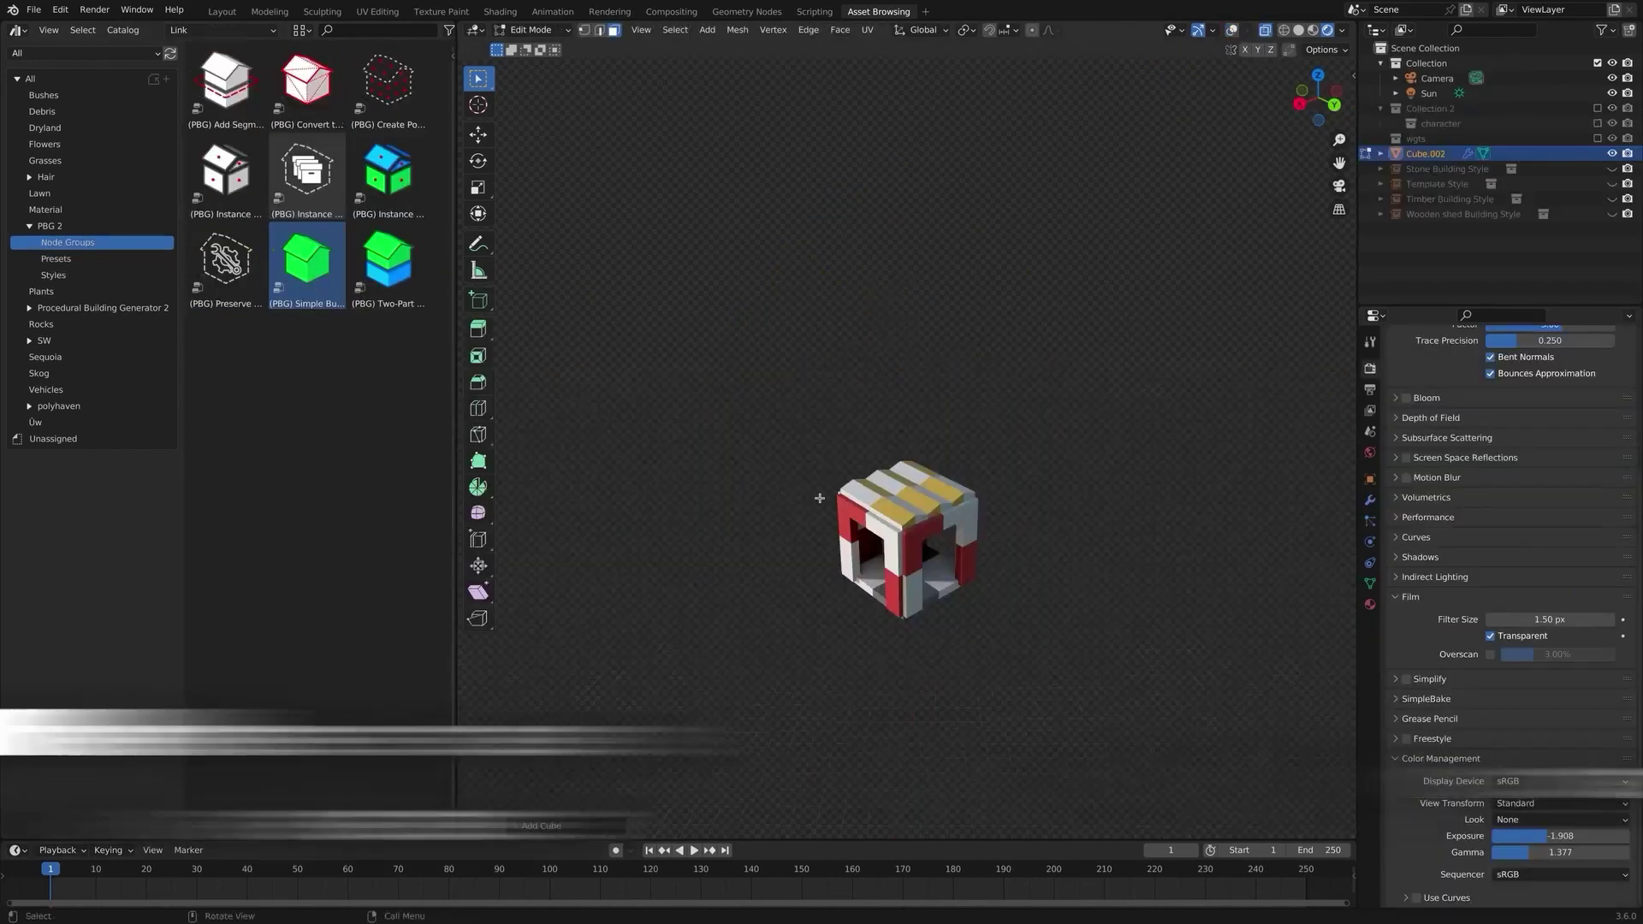
key("g")
key("z")
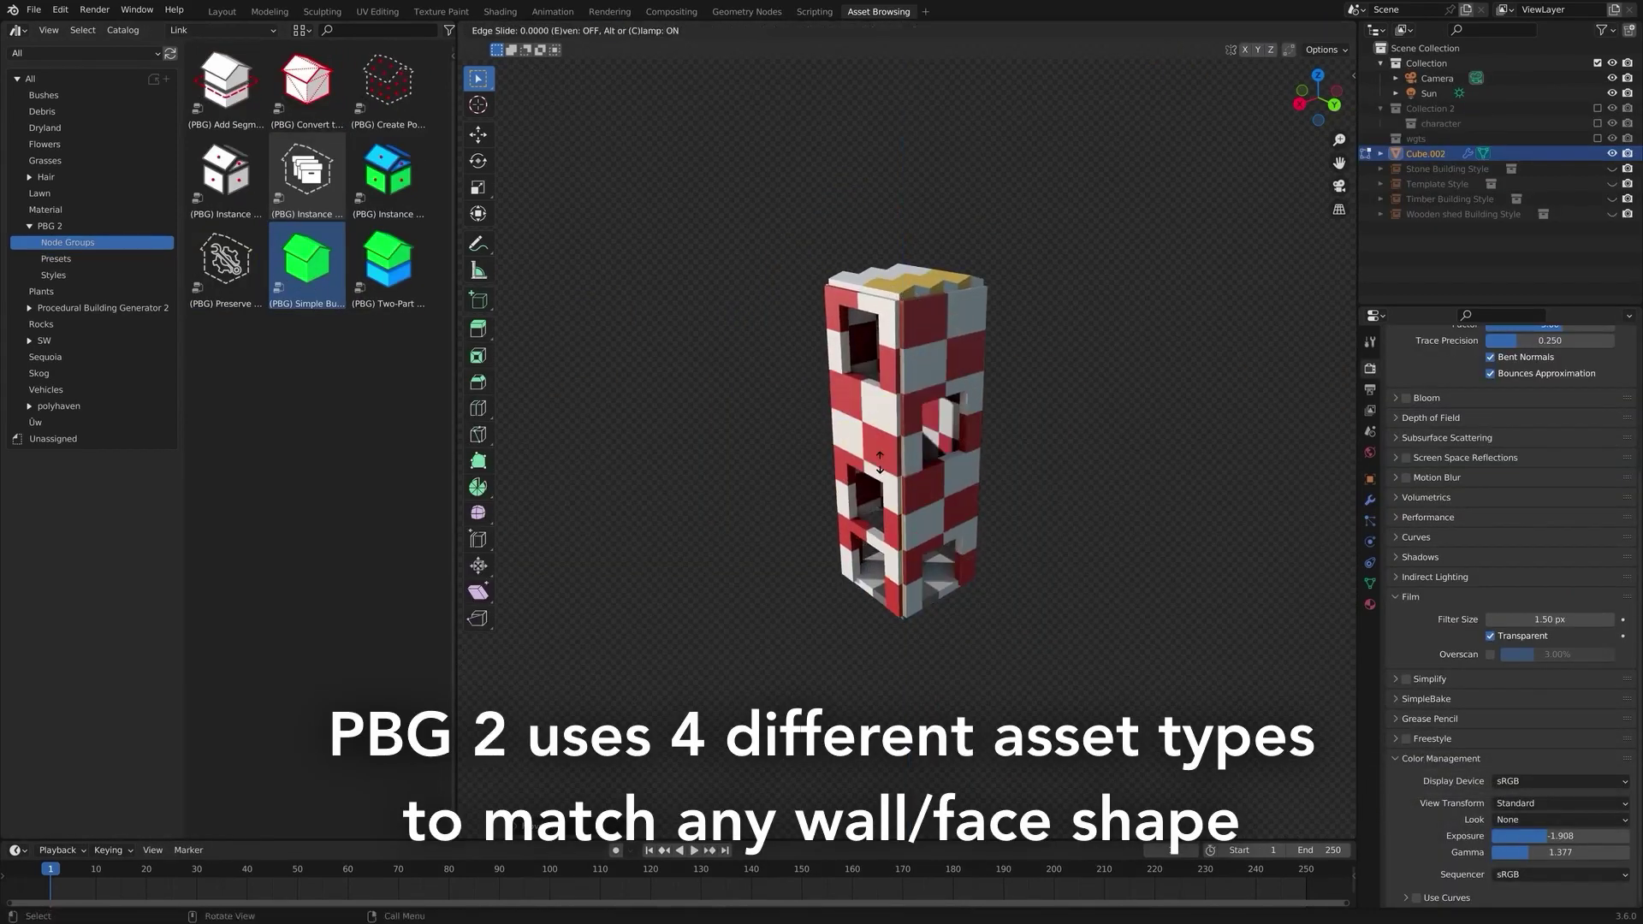